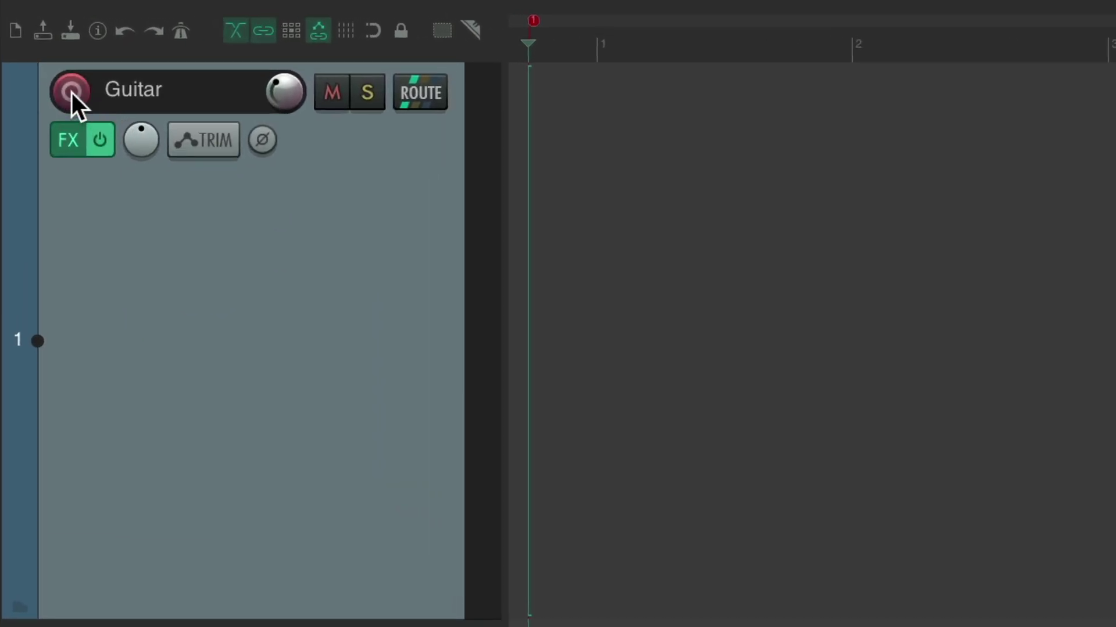
- Arm the Guitar track on its Mono Guitar input and record the first take, Guitar-01.wav
{"action": "left_click", "coordinate": [50, 64]}
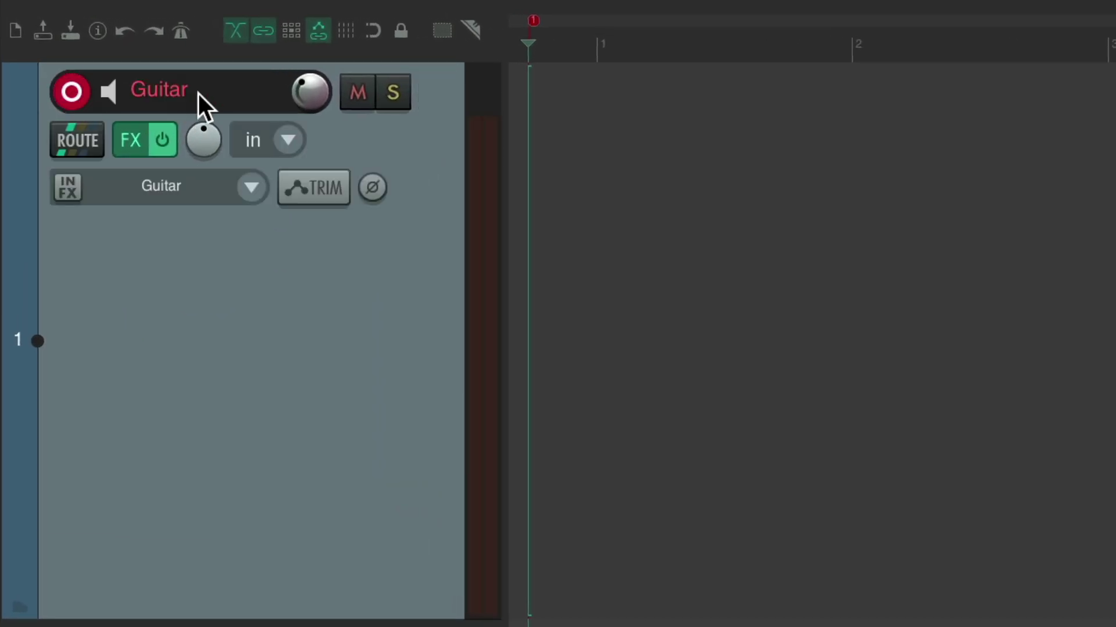
{"action": "left_click", "coordinate": [251, 187]}
{"action": "mouse_move", "coordinate": [264, 207]}
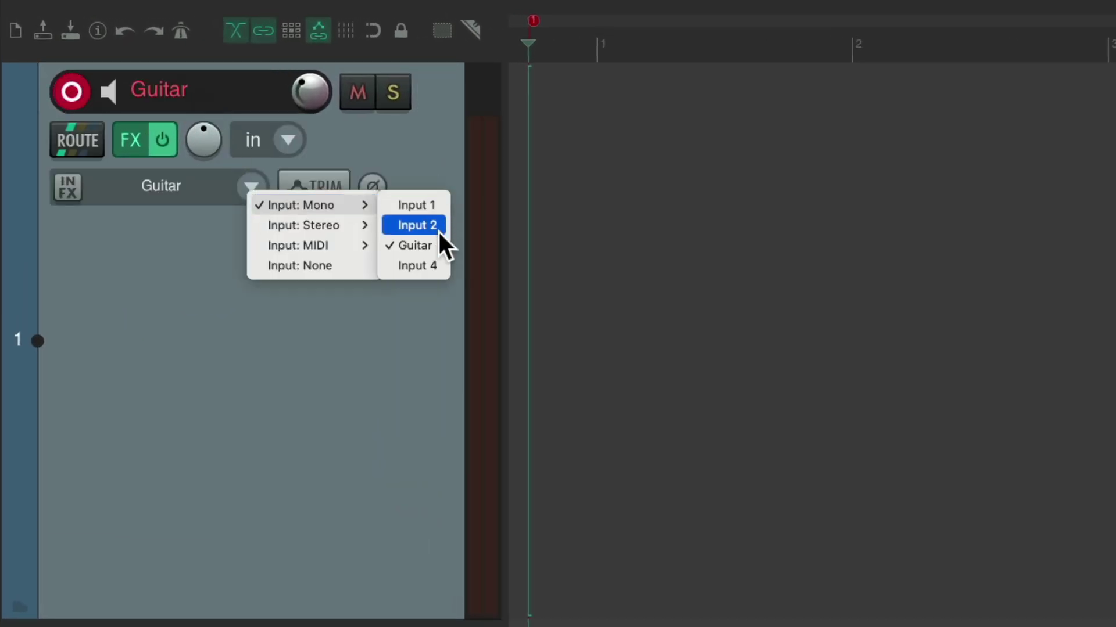
{"action": "left_click", "coordinate": [414, 245]}
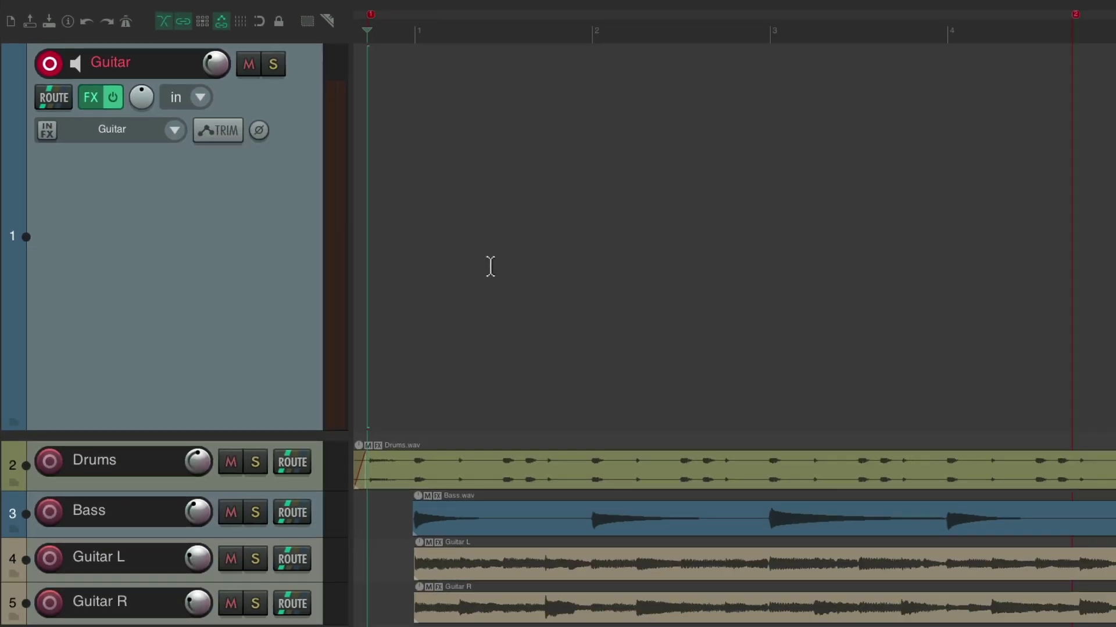
{"action": "key", "text": "ctrl+r"}
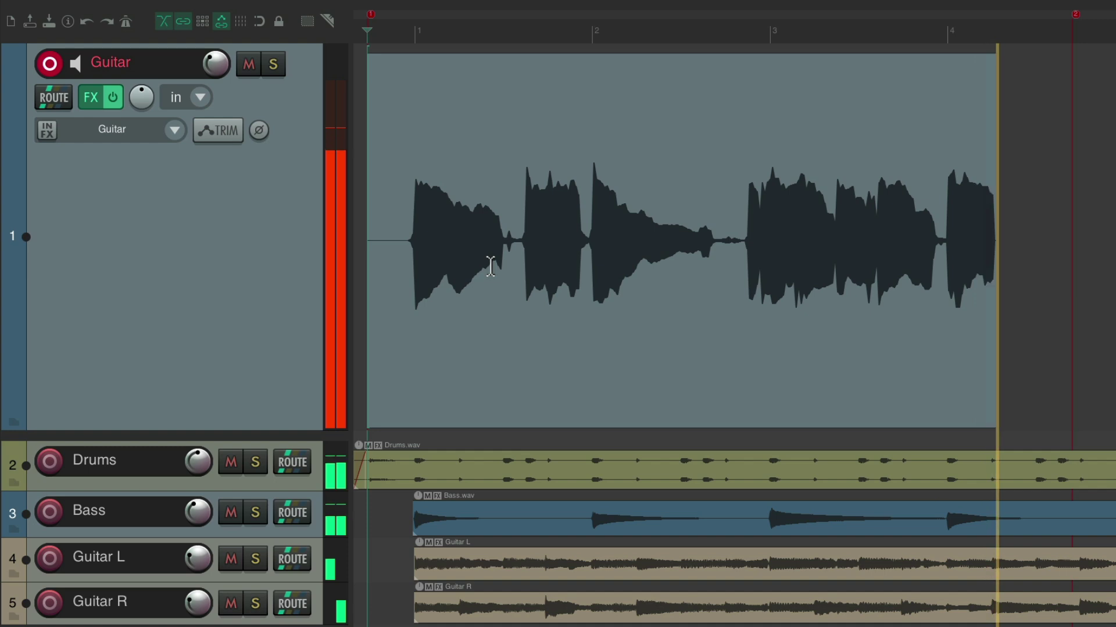
{"action": "key", "text": "space"}
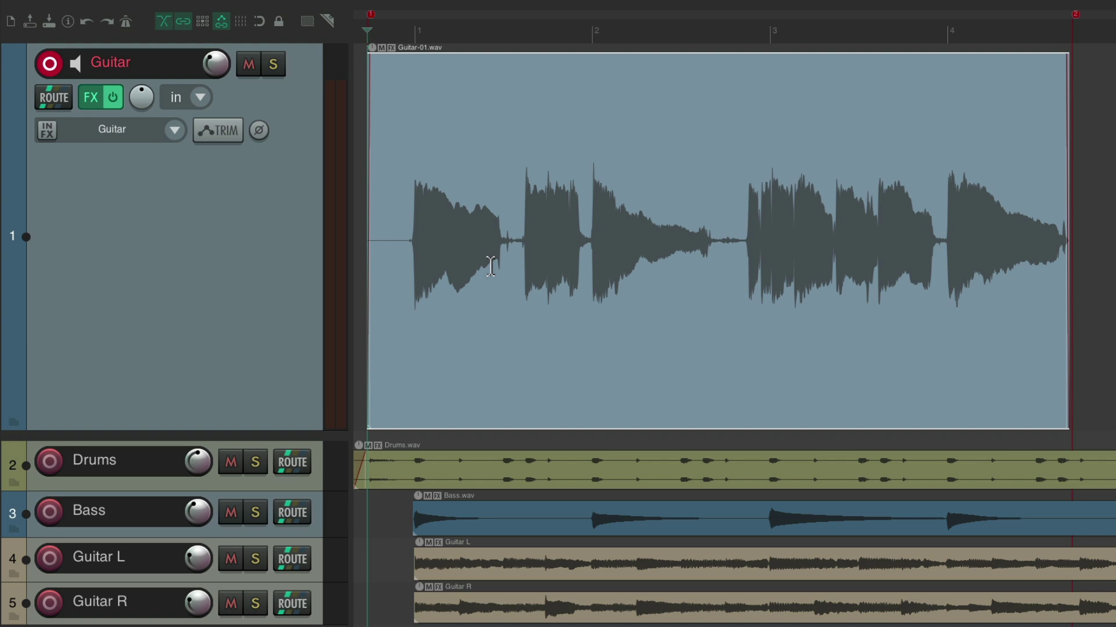
- Switch the Guitar track to fixed item lanes and record Guitar-02.wav in a lane below
{"action": "right_click", "coordinate": [273, 174]}
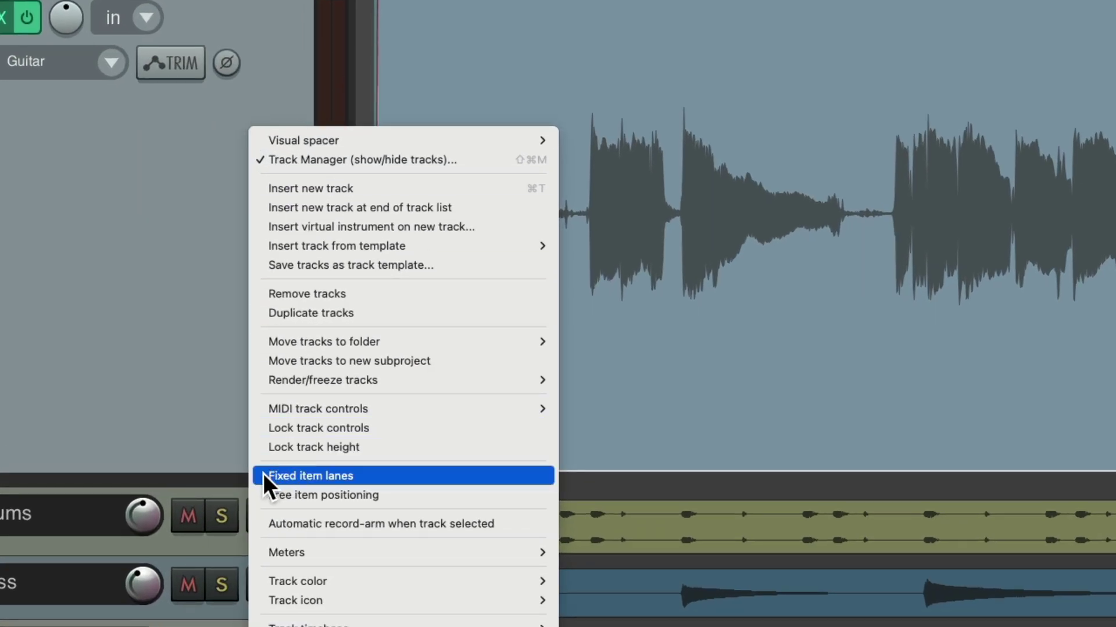
{"action": "left_click", "coordinate": [263, 476]}
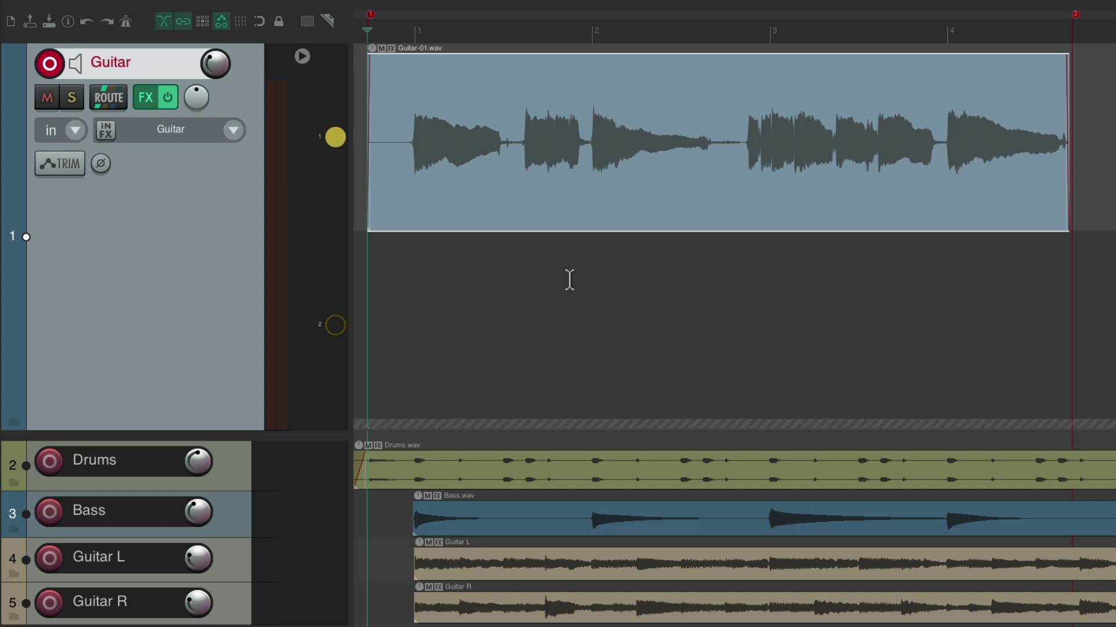
{"action": "key", "text": "ctrl+r"}
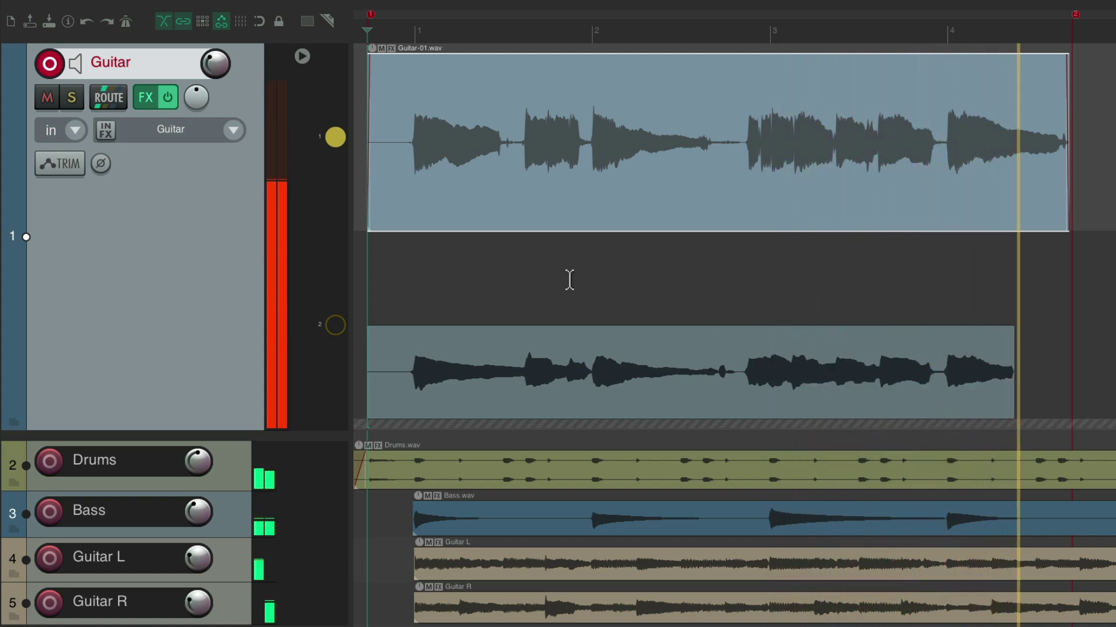
{"action": "key", "text": "space"}
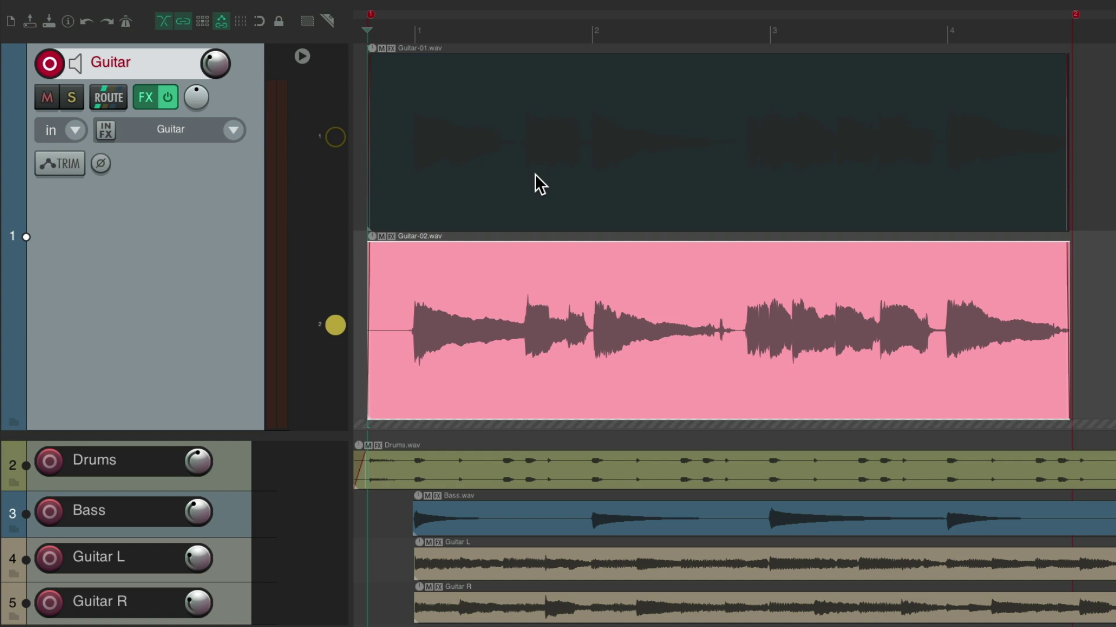
- Record takes Guitar-03 to Guitar-05 in new lanes, auditioning lanes 1 and 2
{"action": "left_click", "coordinate": [336, 137]}
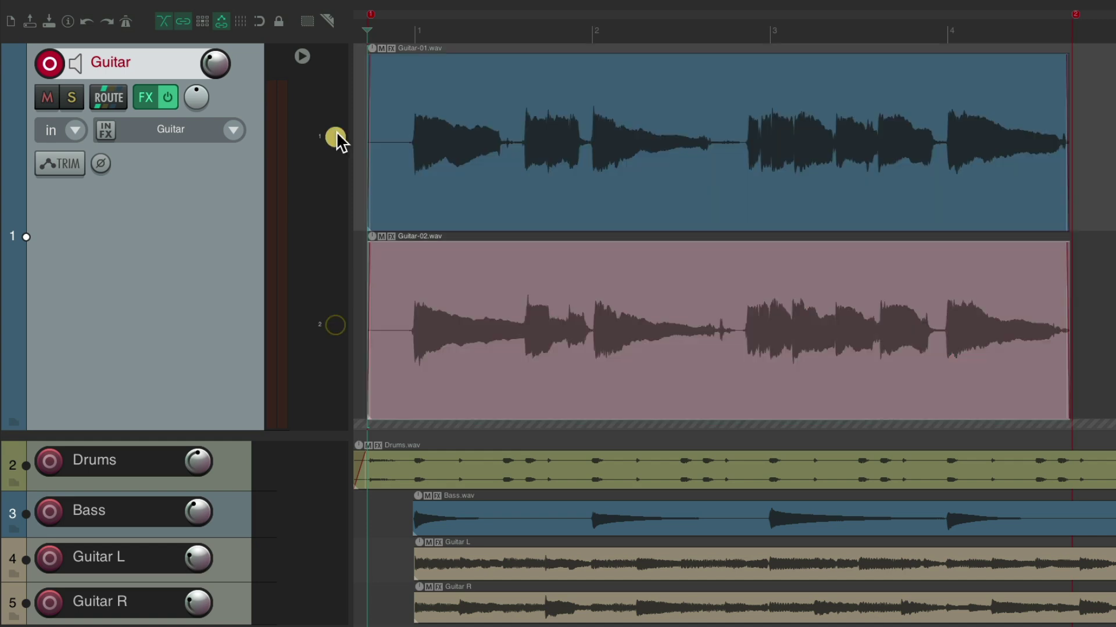
{"action": "left_click", "coordinate": [335, 324]}
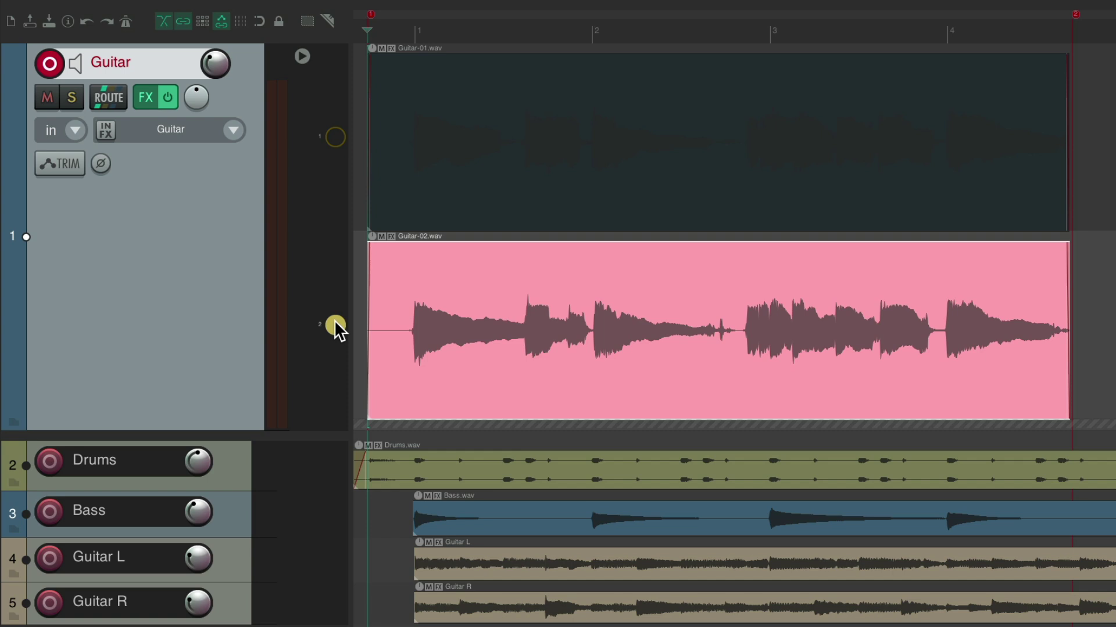
{"action": "key", "text": "ctrl+r"}
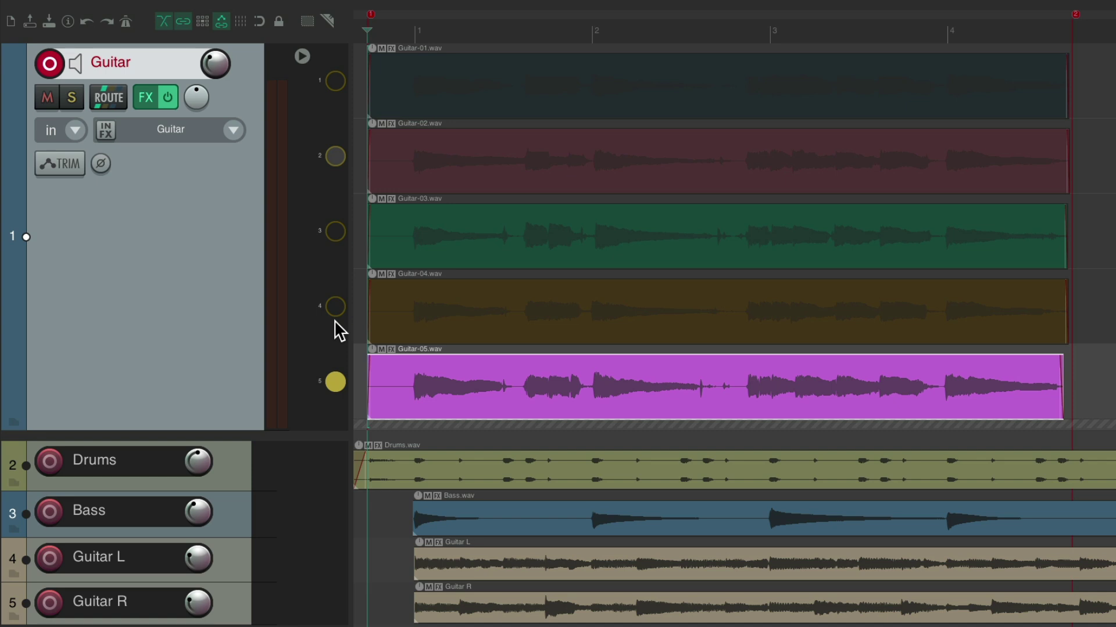
{"action": "left_click", "coordinate": [335, 80]}
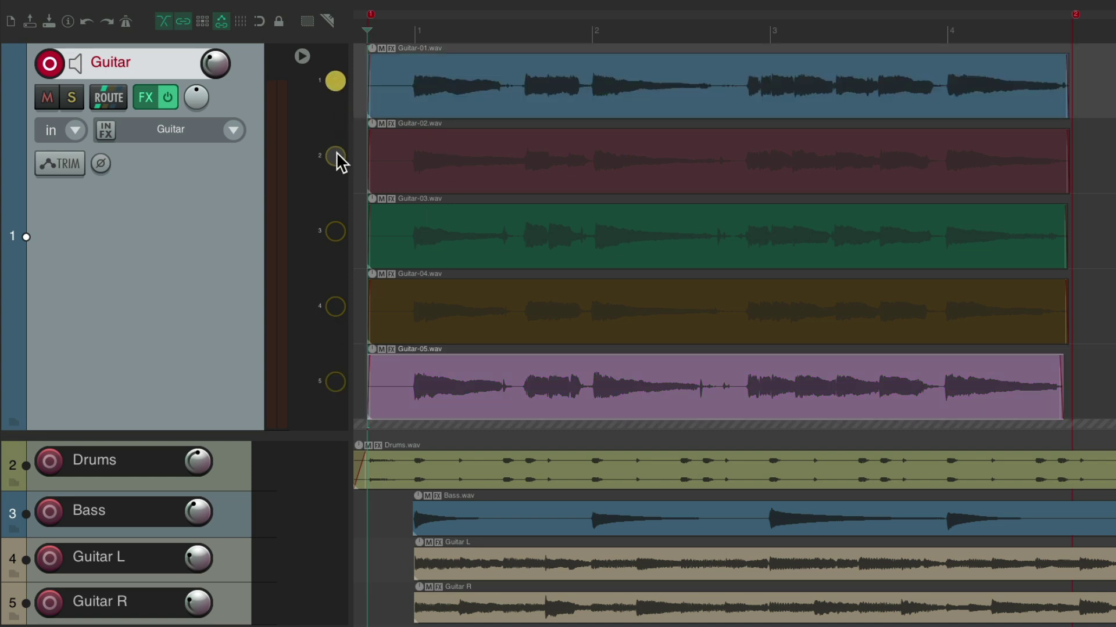
{"action": "left_click", "coordinate": [335, 156]}
- Make take 3 the playing lane, disarm the track, and comp into new empty lane C1
{"action": "left_click", "coordinate": [335, 230]}
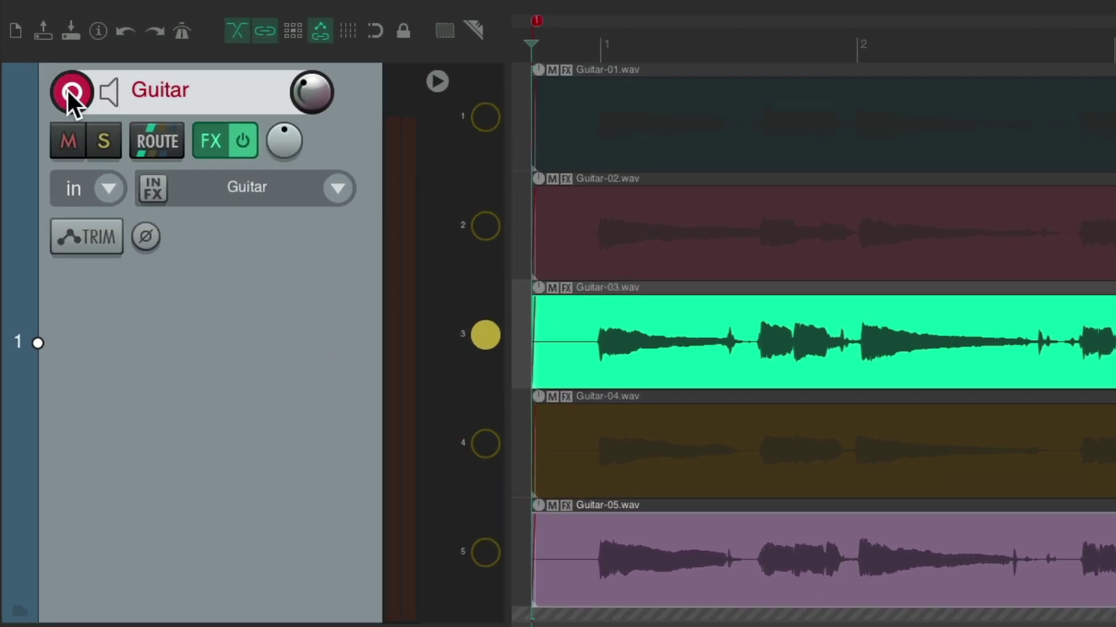
{"action": "left_click", "coordinate": [48, 62]}
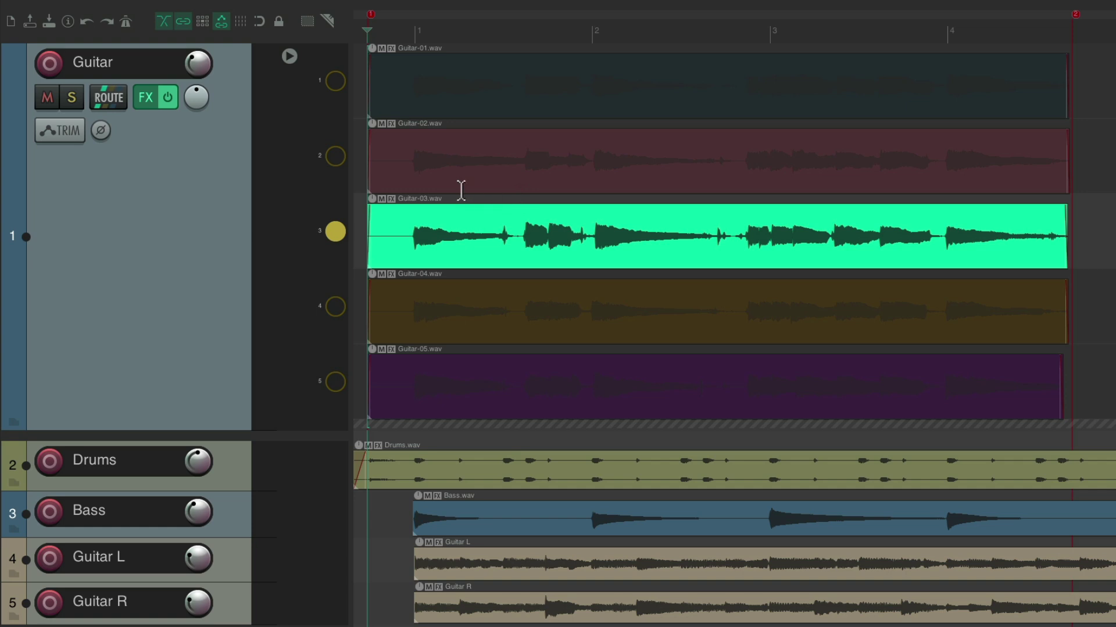
{"action": "right_click", "coordinate": [336, 234]}
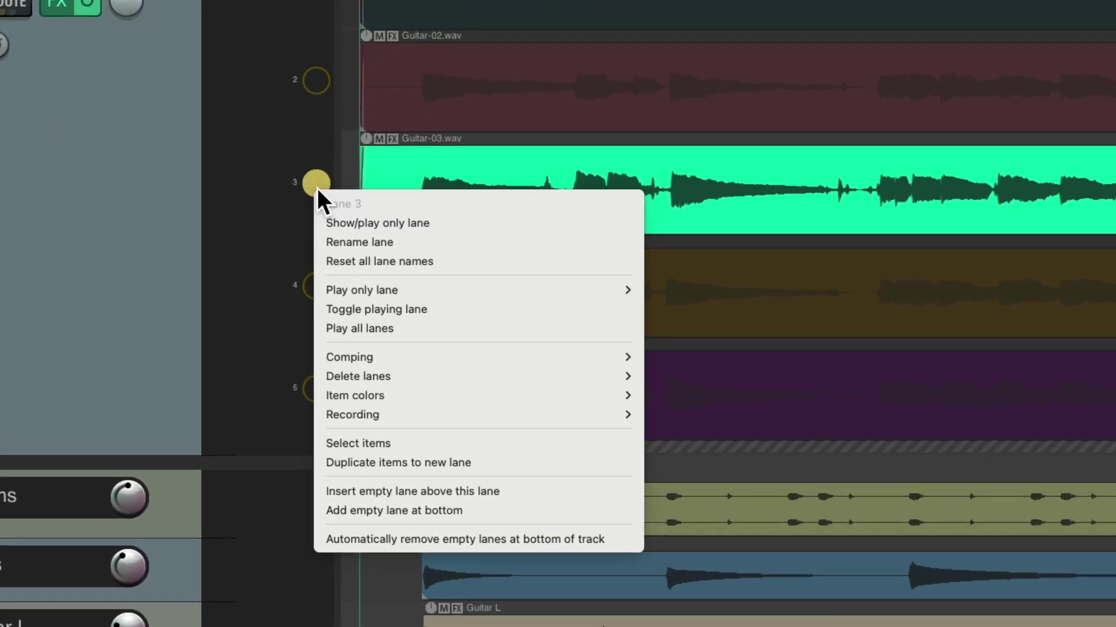
{"action": "mouse_move", "coordinate": [338, 363]}
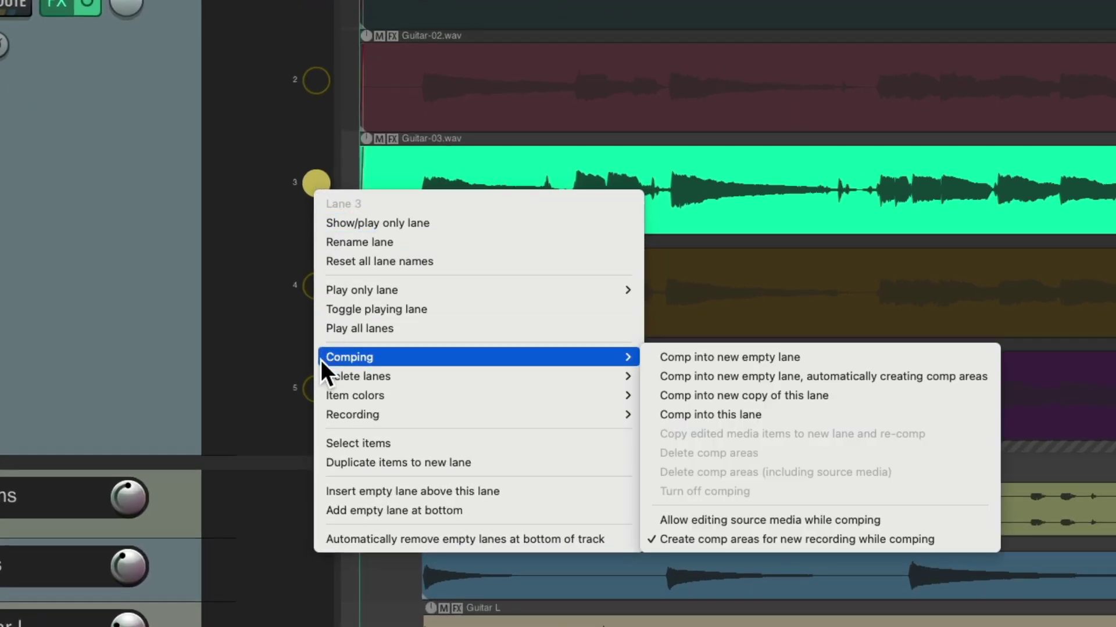
{"action": "left_click", "coordinate": [651, 357]}
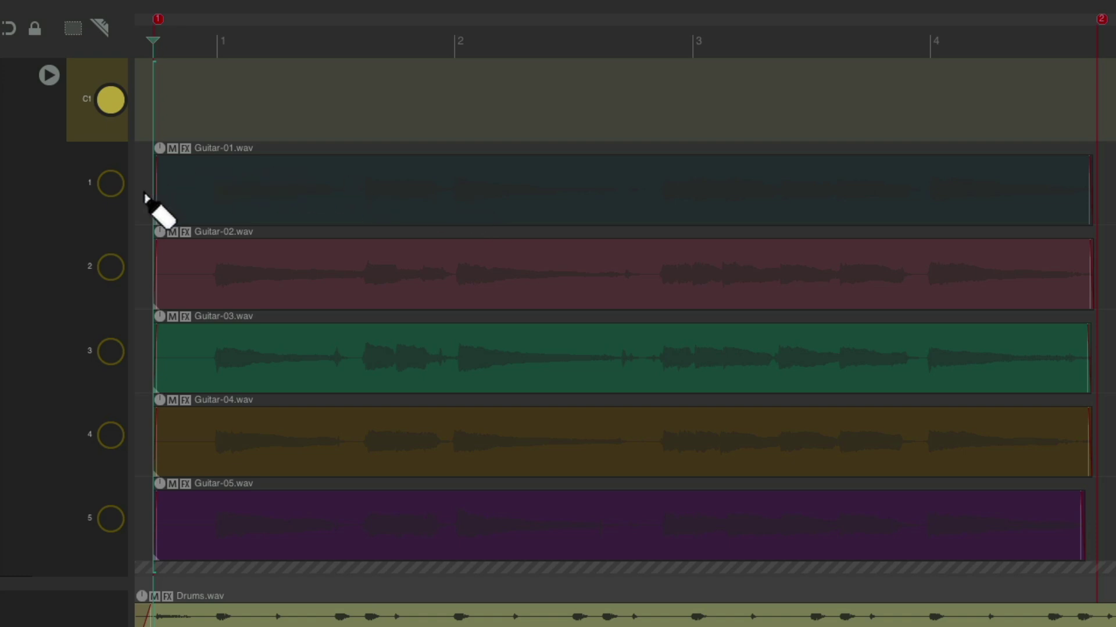
- Fill comp lane C1 with Guitar-01, play it, and cycle it through the other takes
{"action": "left_click_drag", "start_coordinate": [144, 195], "coordinate": [1103, 197]}
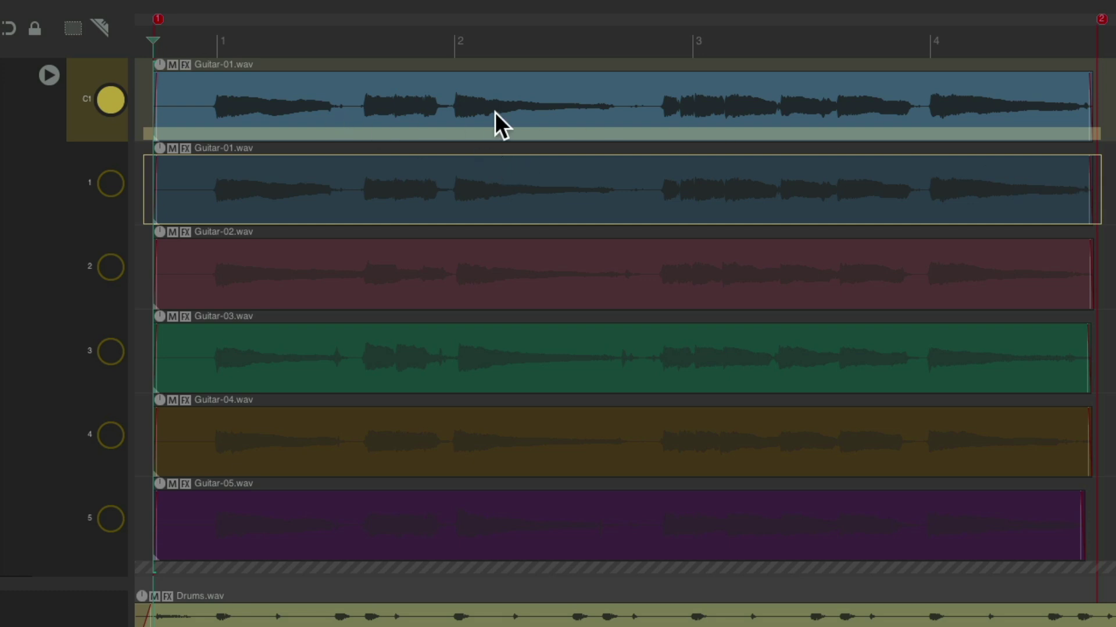
{"action": "key", "text": "space"}
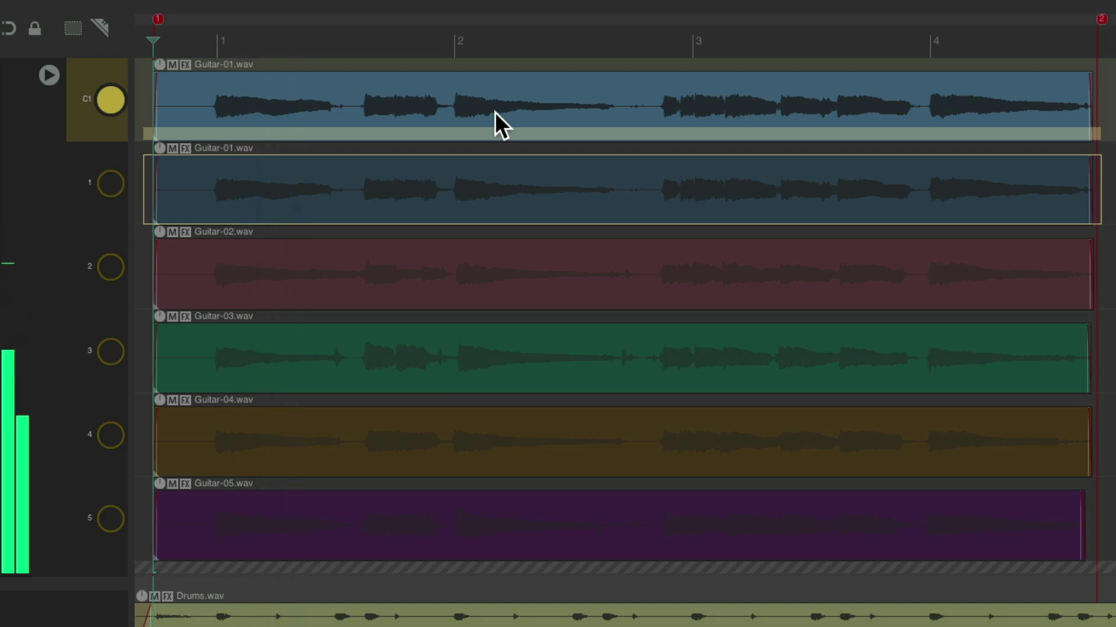
{"action": "left_click", "coordinate": [404, 255]}
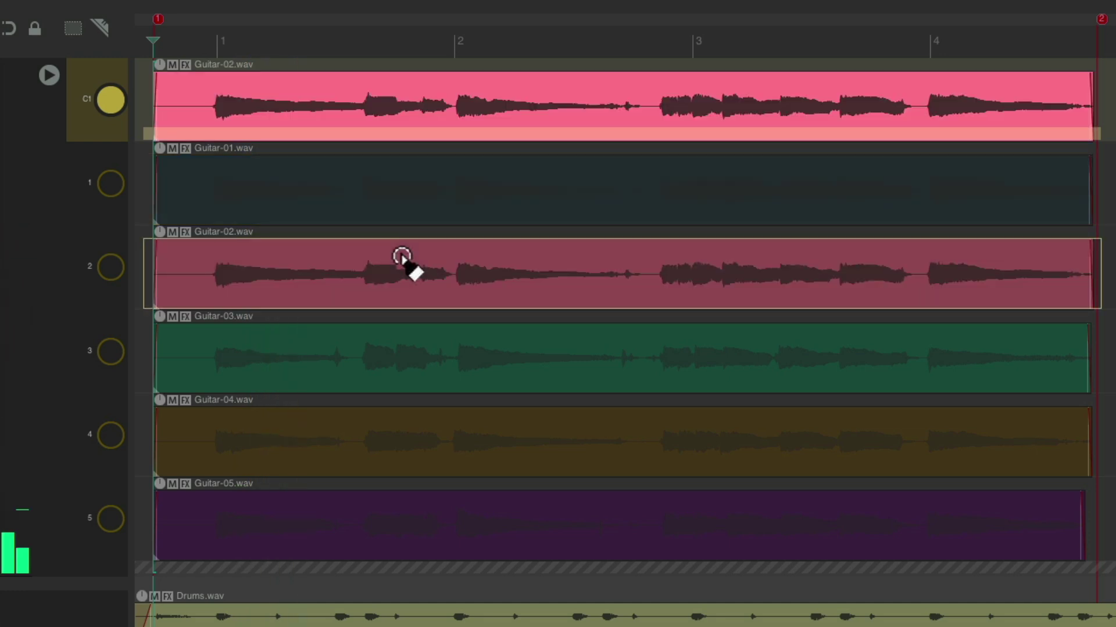
{"action": "left_click", "coordinate": [408, 332]}
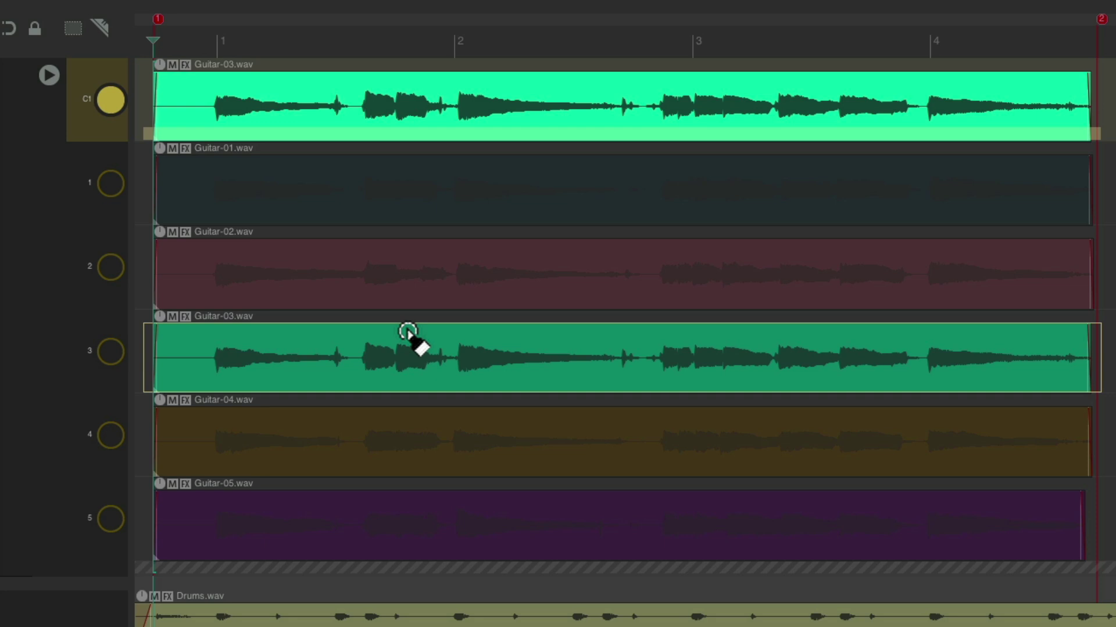
{"action": "key", "text": "t"}
{"action": "key", "text": "t"}
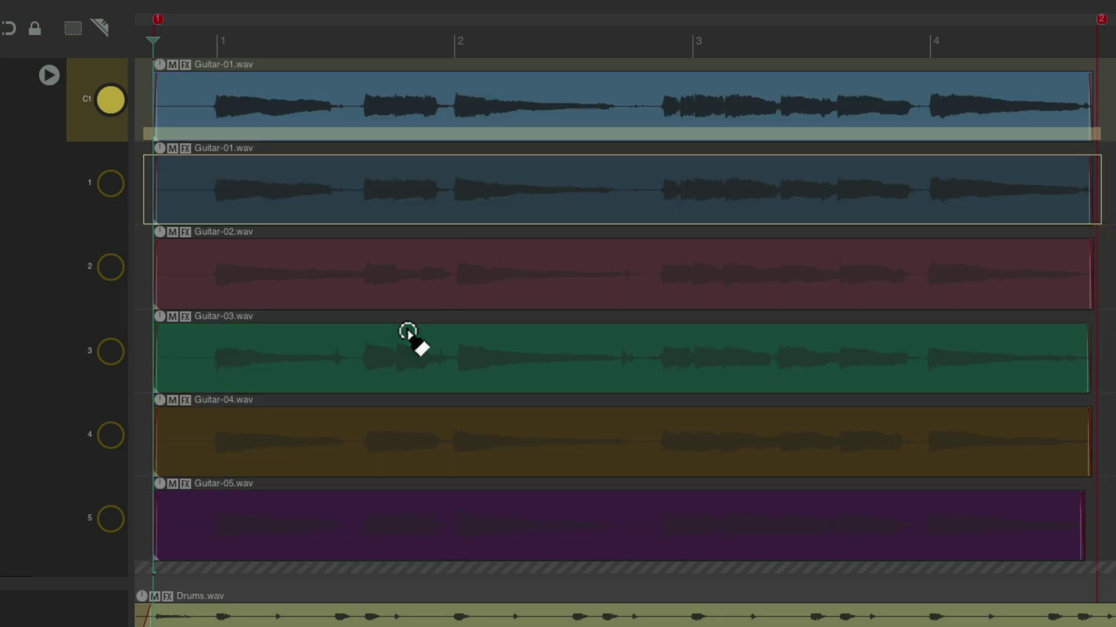
- Use Guitar-02 before bar 2 and around bar 3, Guitar-03 for the opening, then audition
{"action": "left_click_drag", "start_coordinate": [356, 285], "coordinate": [452, 284]}
{"action": "left_click_drag", "start_coordinate": [651, 291], "coordinate": [919, 291]}
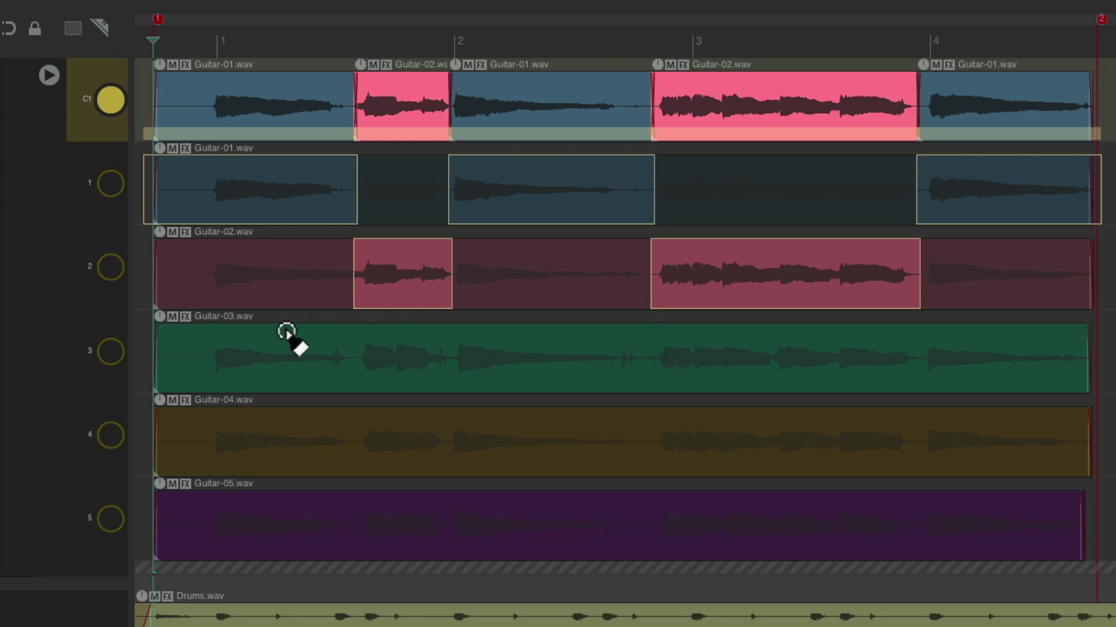
{"action": "left_click", "coordinate": [269, 346]}
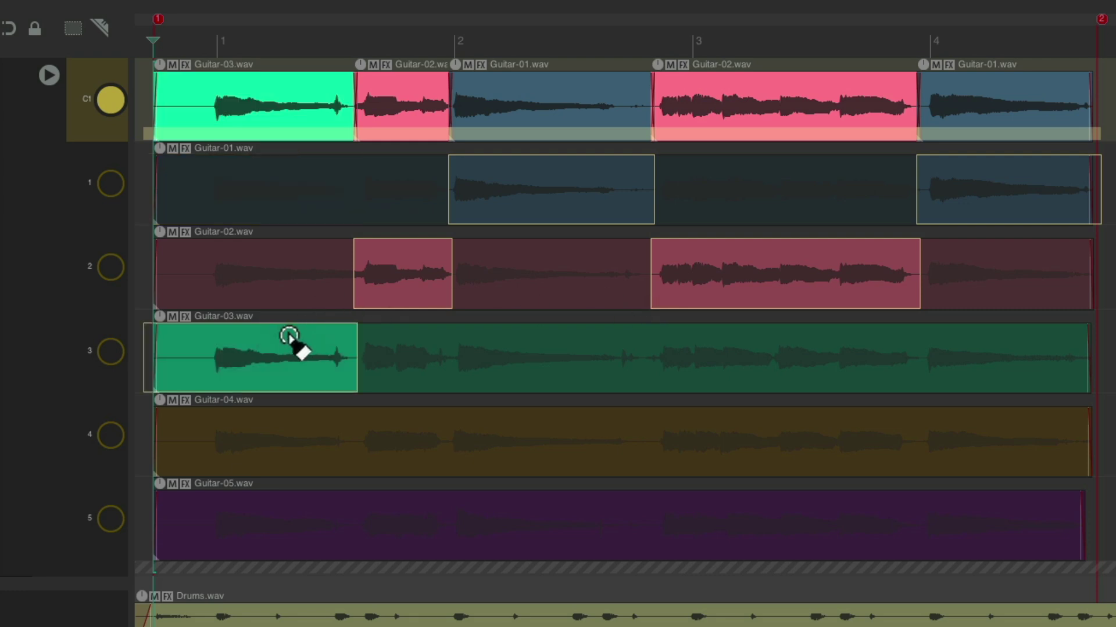
{"action": "key", "text": "space"}
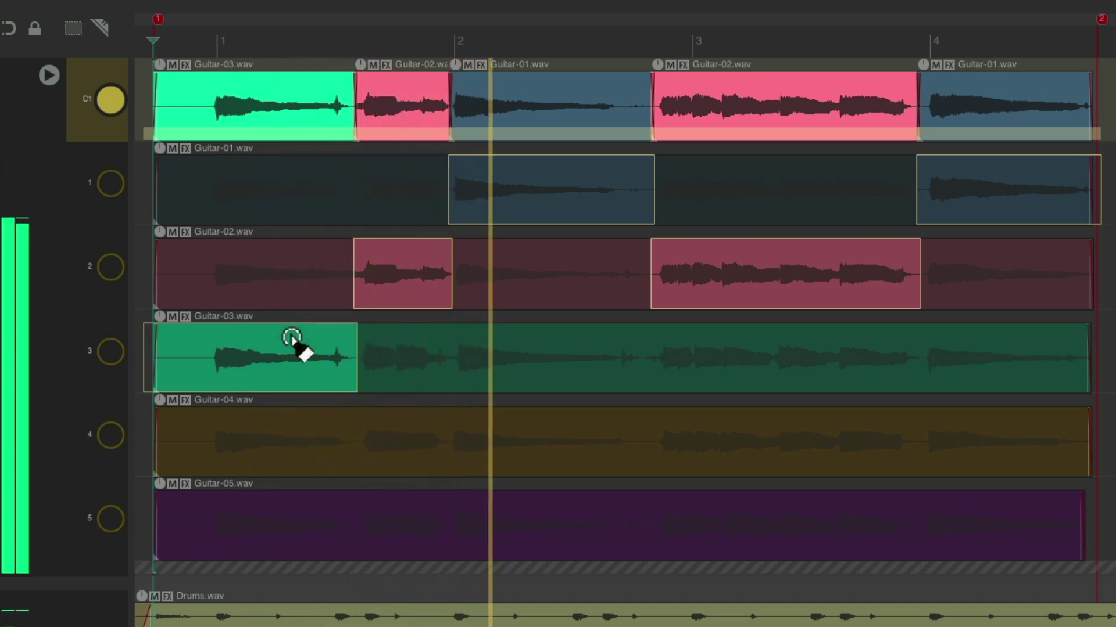
{"action": "key", "text": "space"}
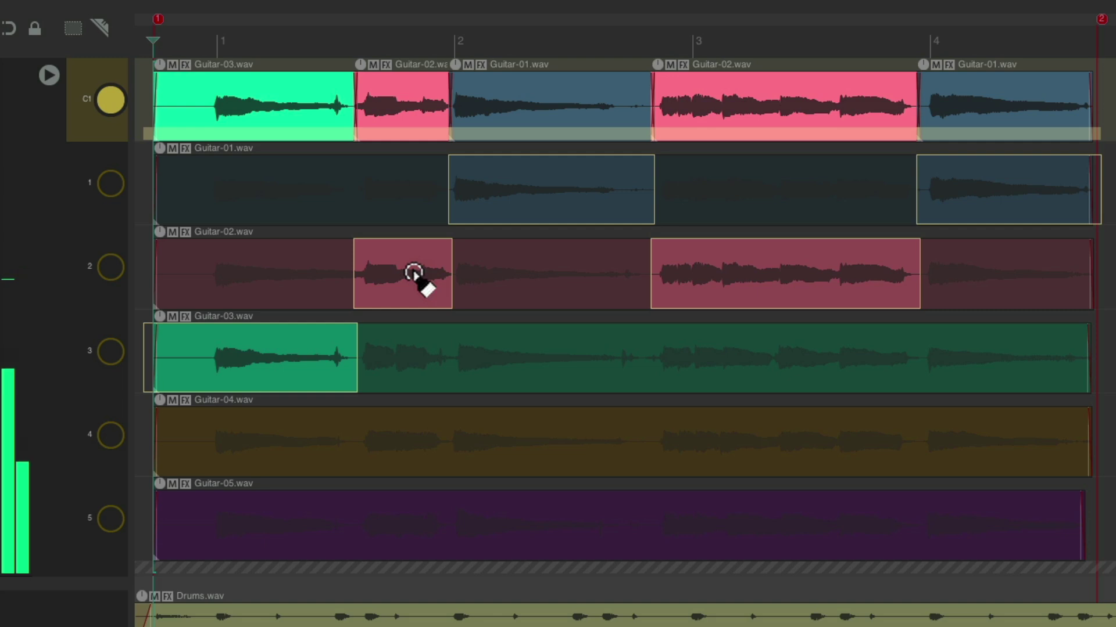
- Use Guitar-04 for bars 3–4 and Guitar-05 for the final bar, then play the comp
{"action": "left_click", "coordinate": [723, 440]}
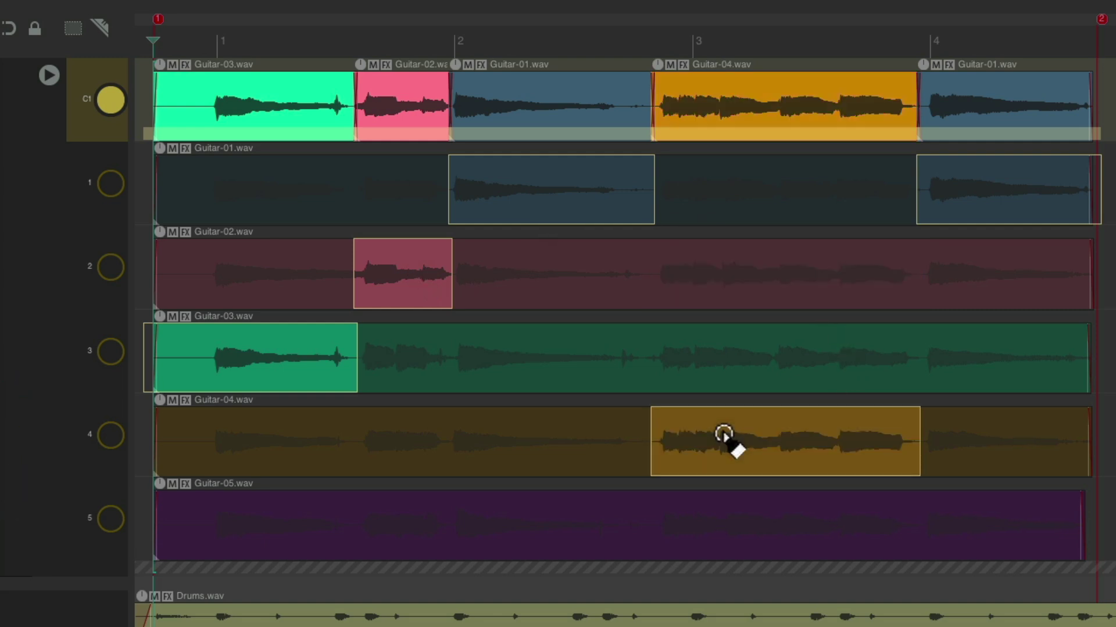
{"action": "left_click", "coordinate": [992, 516]}
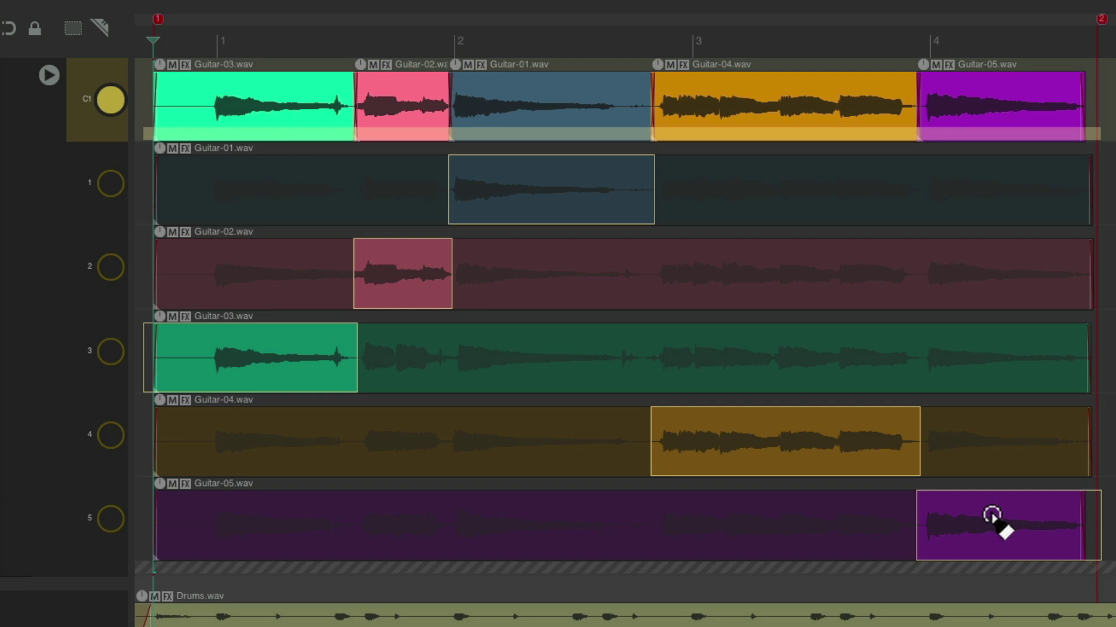
{"action": "key", "text": "space"}
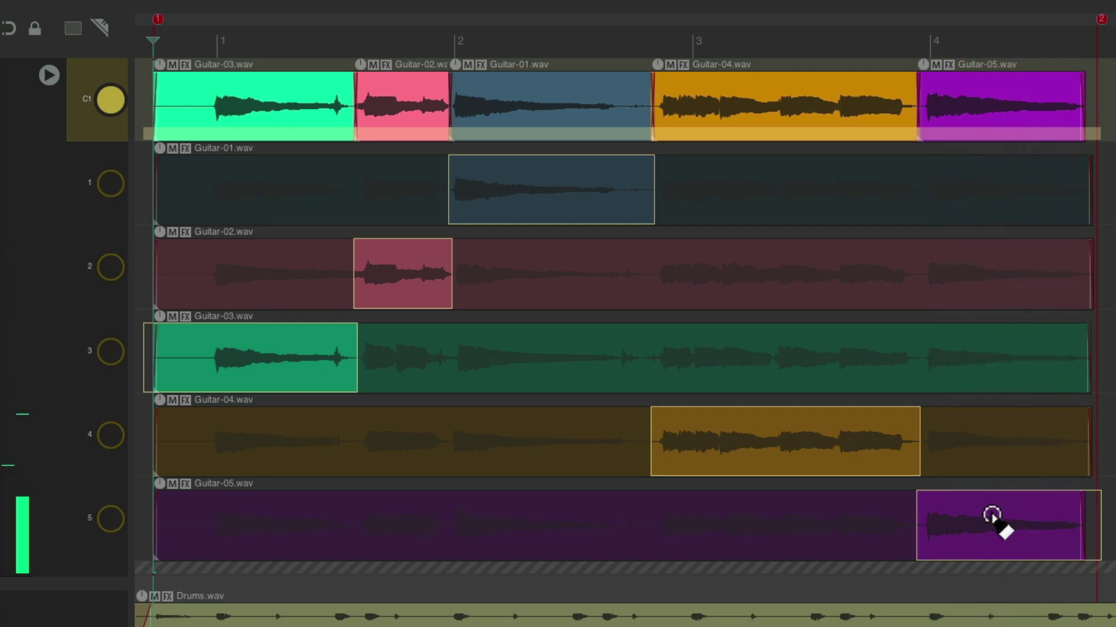
- Choose 'Disable fixed lanes (hide non-playing lanes)' from the Guitar track's lane button
{"action": "left_click", "coordinate": [51, 74]}
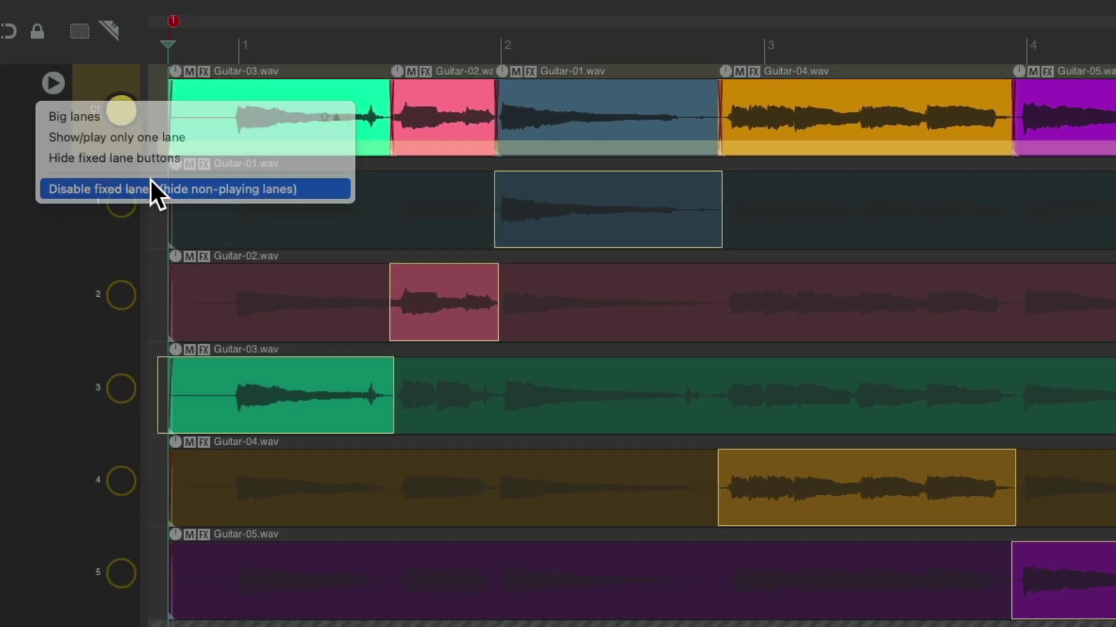
{"action": "left_click", "coordinate": [166, 203]}
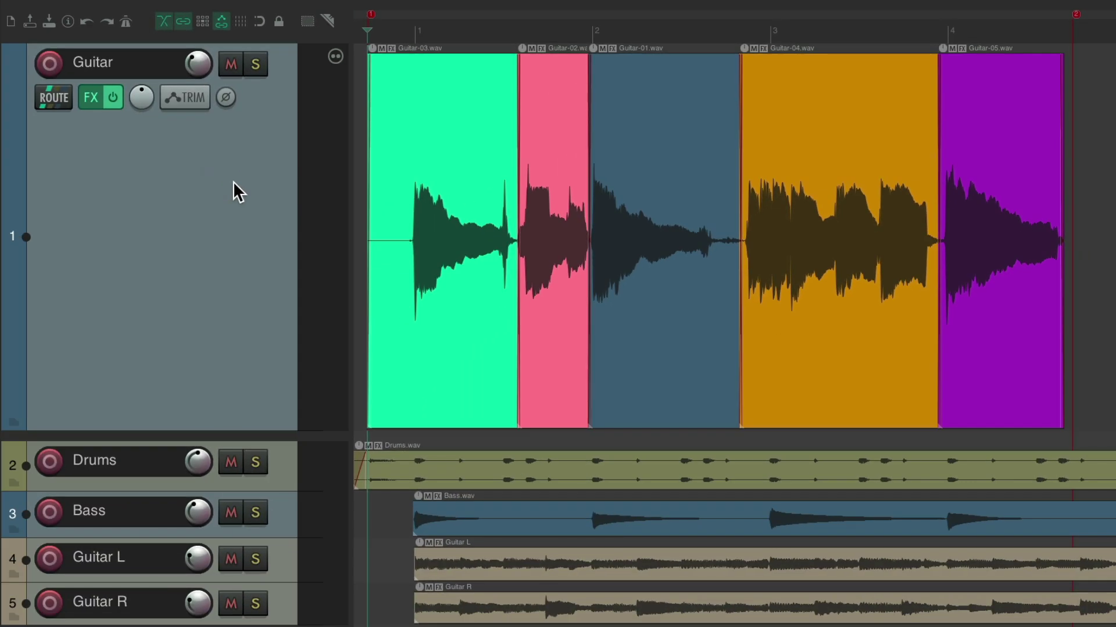
- Duplicate the comped Guitar track and play both copies back briefly
{"action": "right_click", "coordinate": [232, 181]}
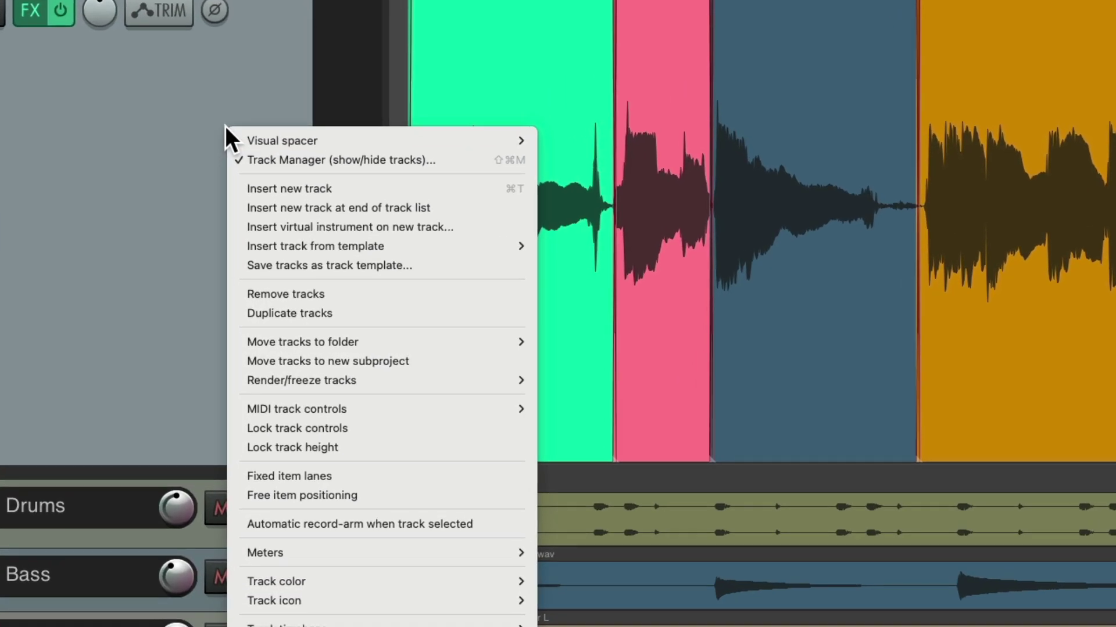
{"action": "left_click", "coordinate": [239, 318]}
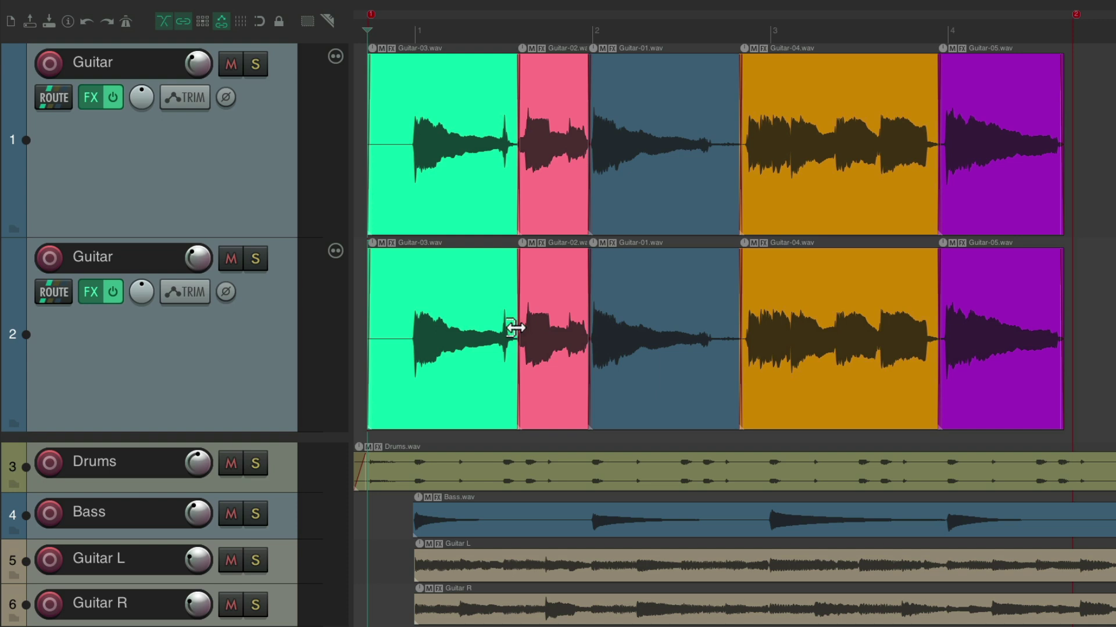
{"action": "key", "text": "space"}
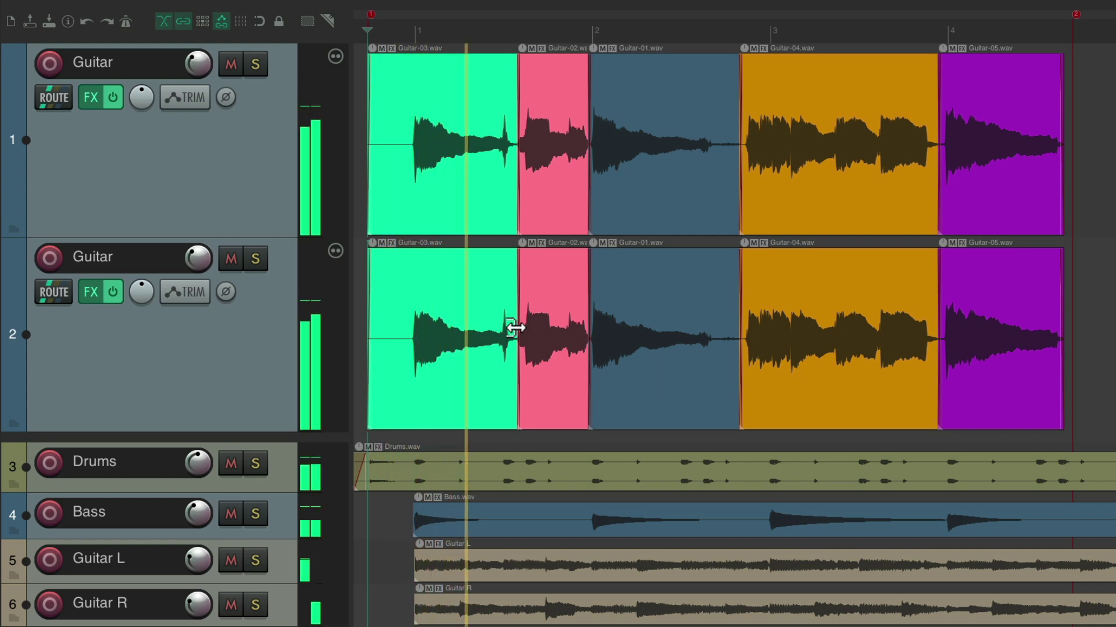
{"action": "key", "text": "space"}
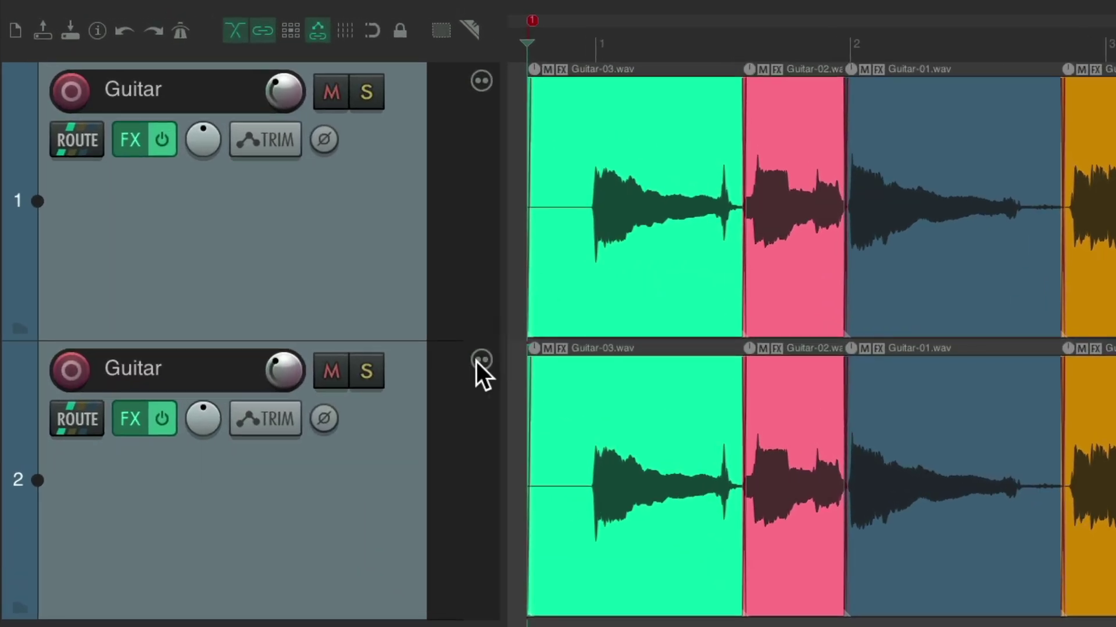
- Re-enable fixed lanes on track 2, activate comp C1, and pan the duplicate left
{"action": "left_click", "coordinate": [475, 361]}
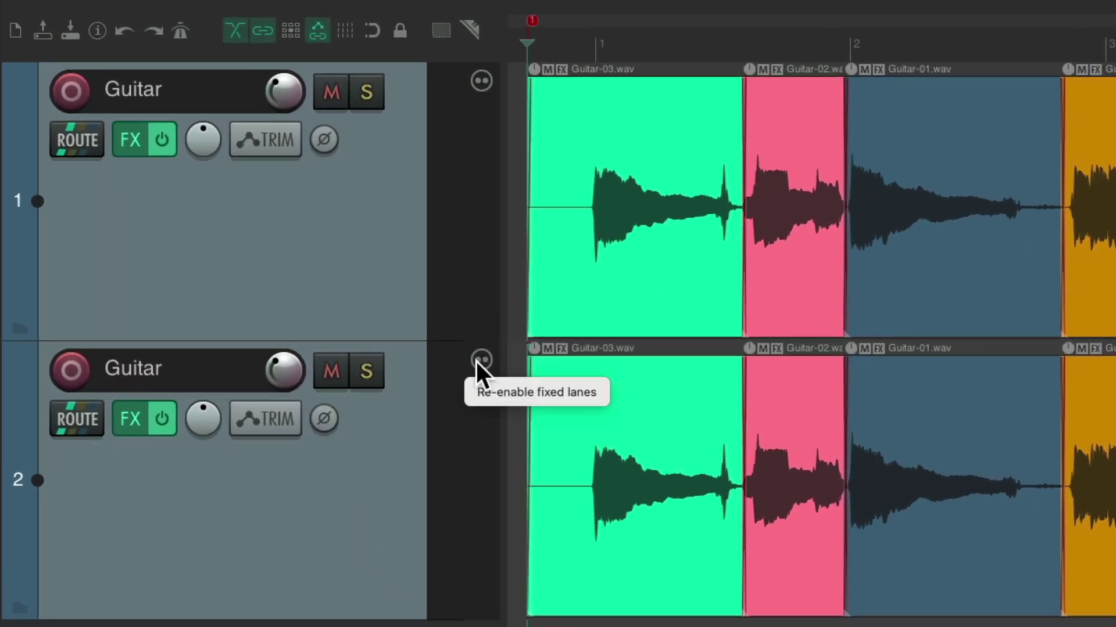
{"action": "left_click", "coordinate": [475, 399]}
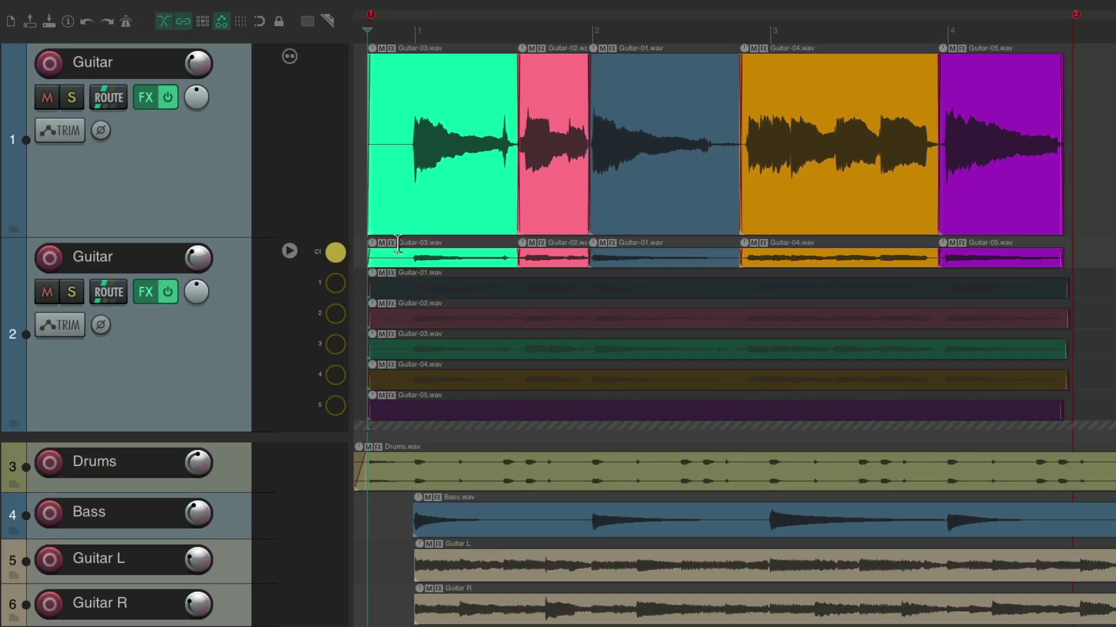
{"action": "left_click", "coordinate": [334, 252]}
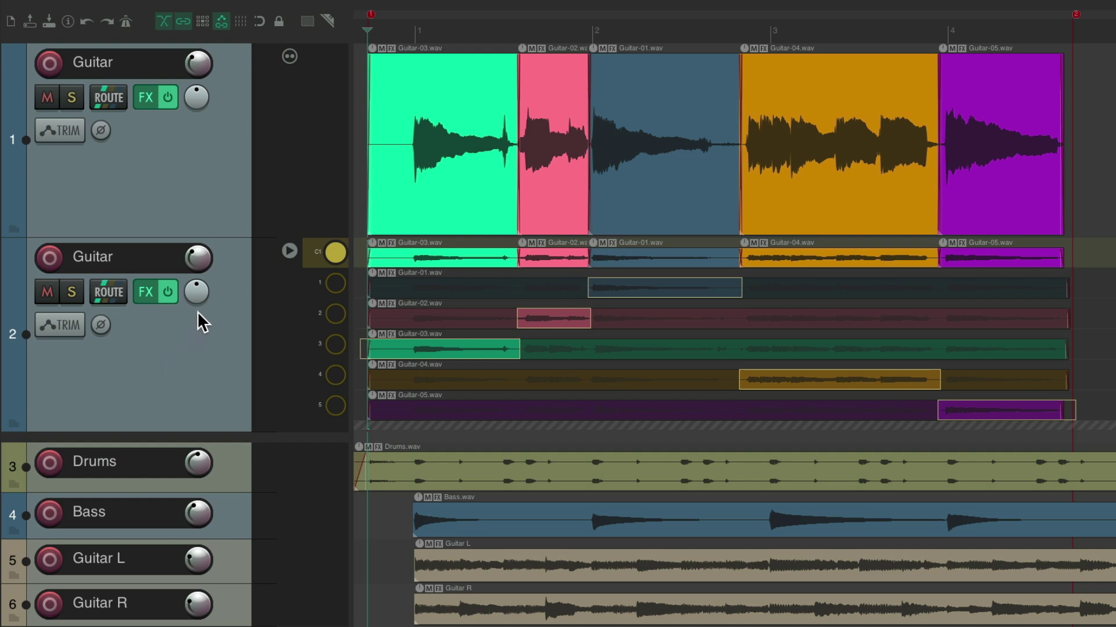
{"action": "left_click_drag", "start_coordinate": [196, 292], "coordinate": [196, 302]}
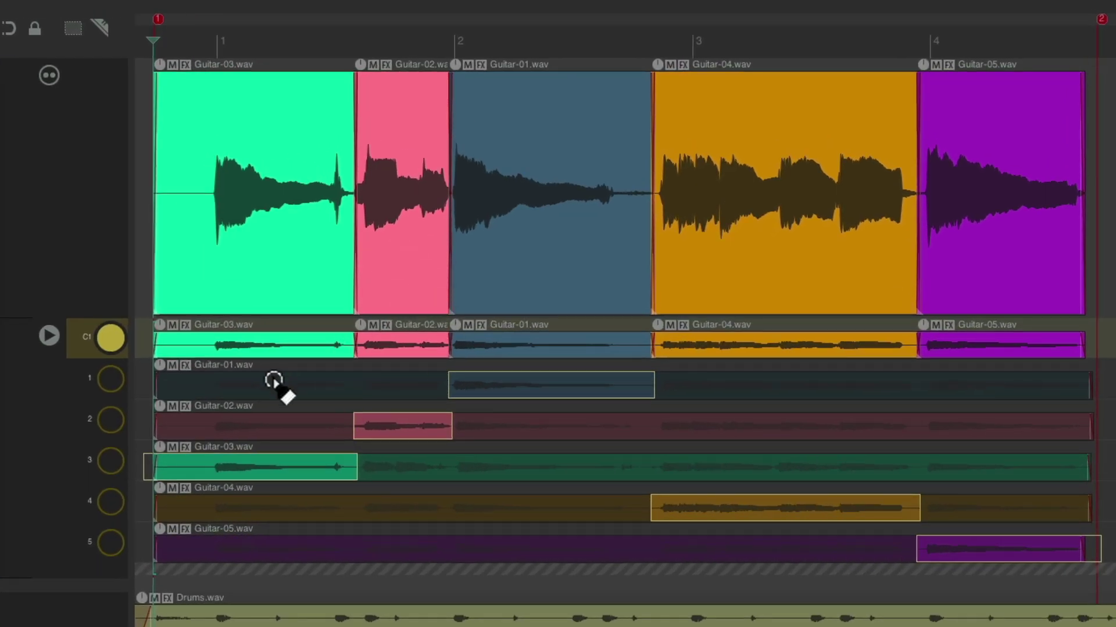
- Audition takes for the opening section and settle on Guitar-04
{"action": "left_click", "coordinate": [274, 382]}
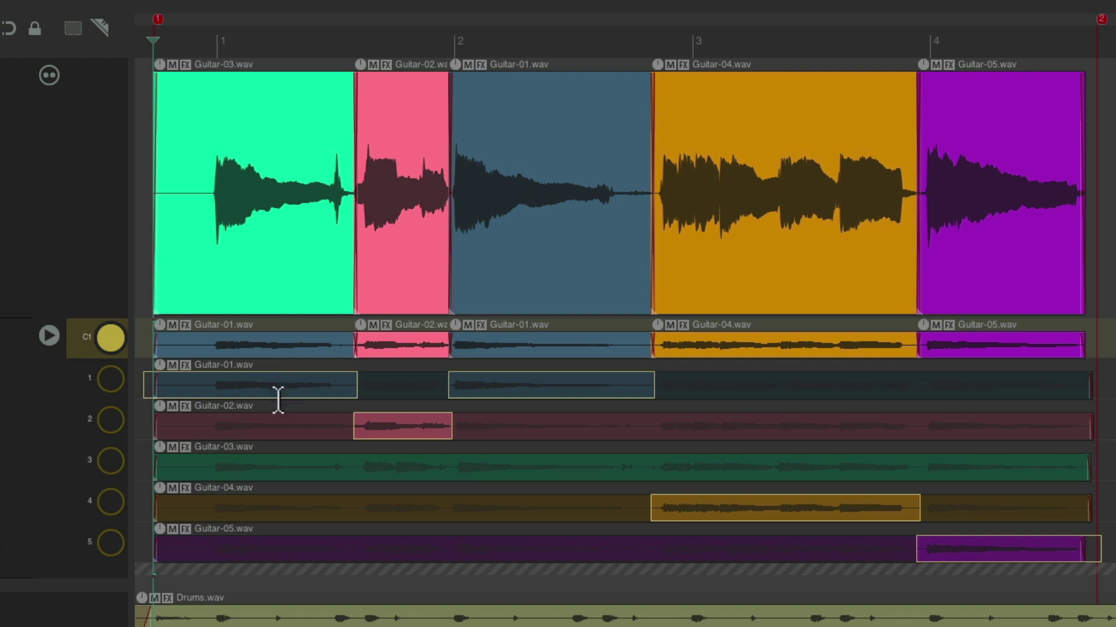
{"action": "left_click", "coordinate": [278, 430]}
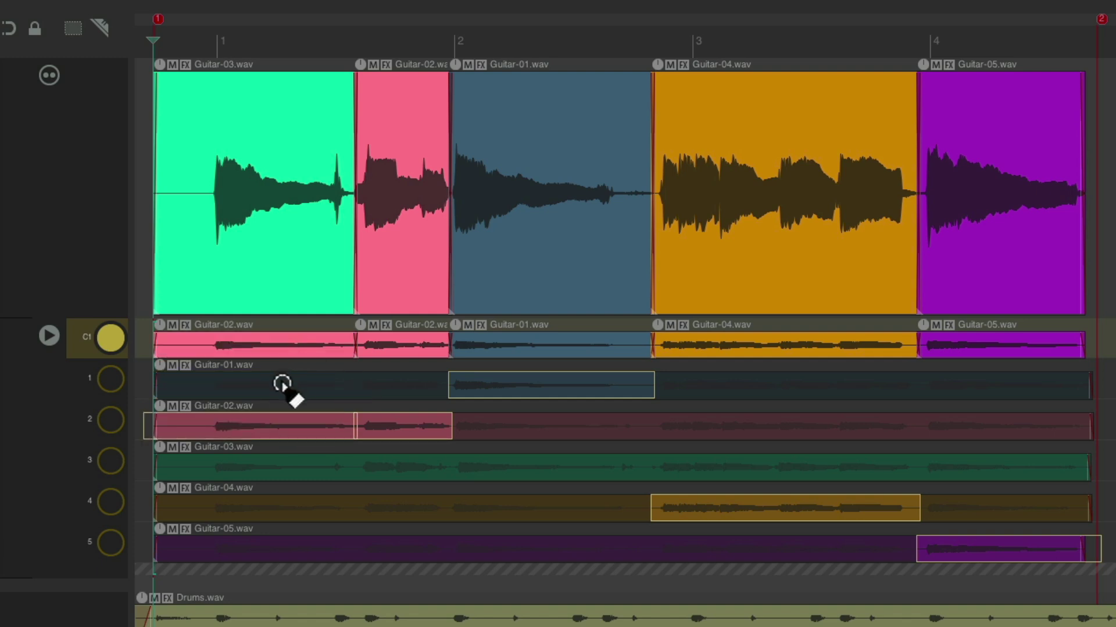
{"action": "key", "text": "Down"}
{"action": "key", "text": "Down"}
{"action": "key", "text": "Down"}
{"action": "key", "text": "Down"}
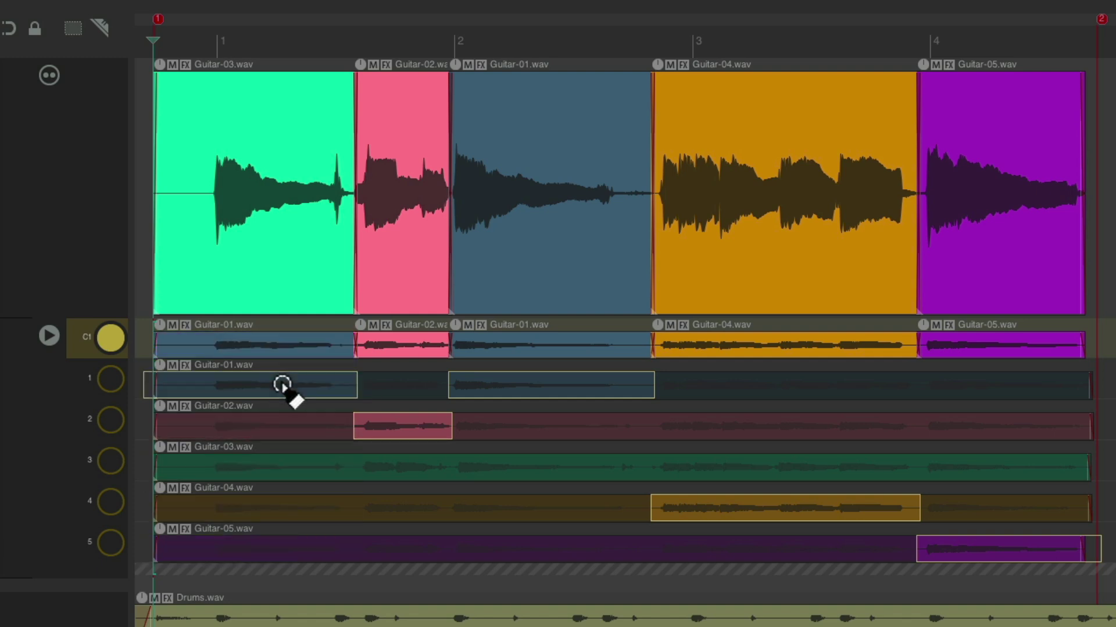
{"action": "key", "text": "Down"}
{"action": "key", "text": "Down"}
{"action": "key", "text": "Down"}
{"action": "key", "text": "Down"}
{"action": "key", "text": "Down"}
{"action": "key", "text": "Down"}
{"action": "key", "text": "Down"}
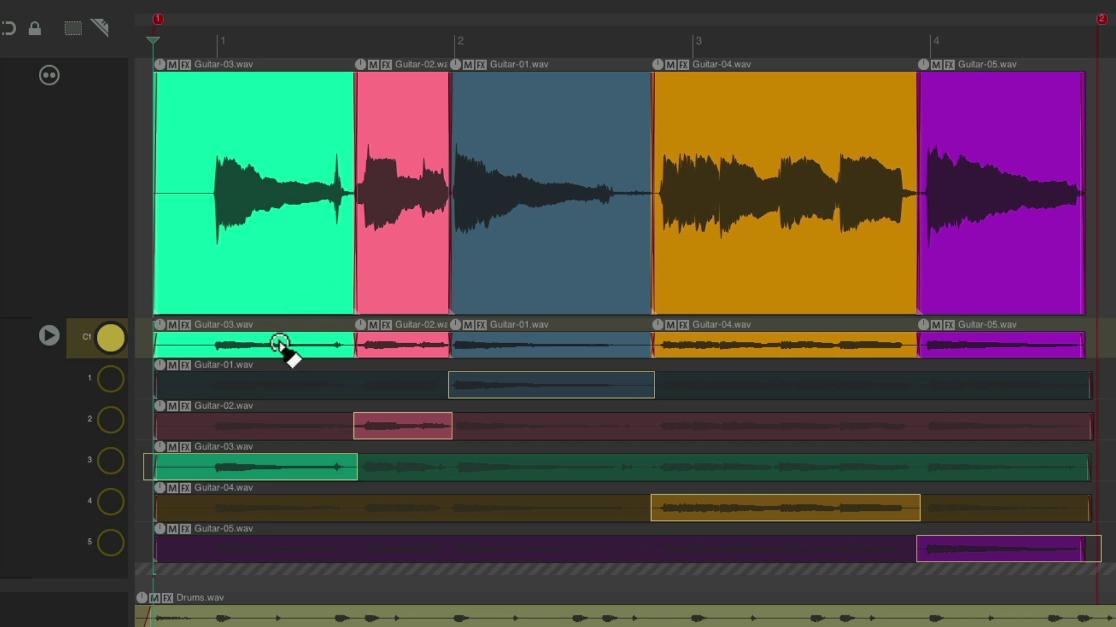
{"action": "key", "text": "Down"}
{"action": "key", "text": "Down"}
{"action": "key", "text": "Down"}
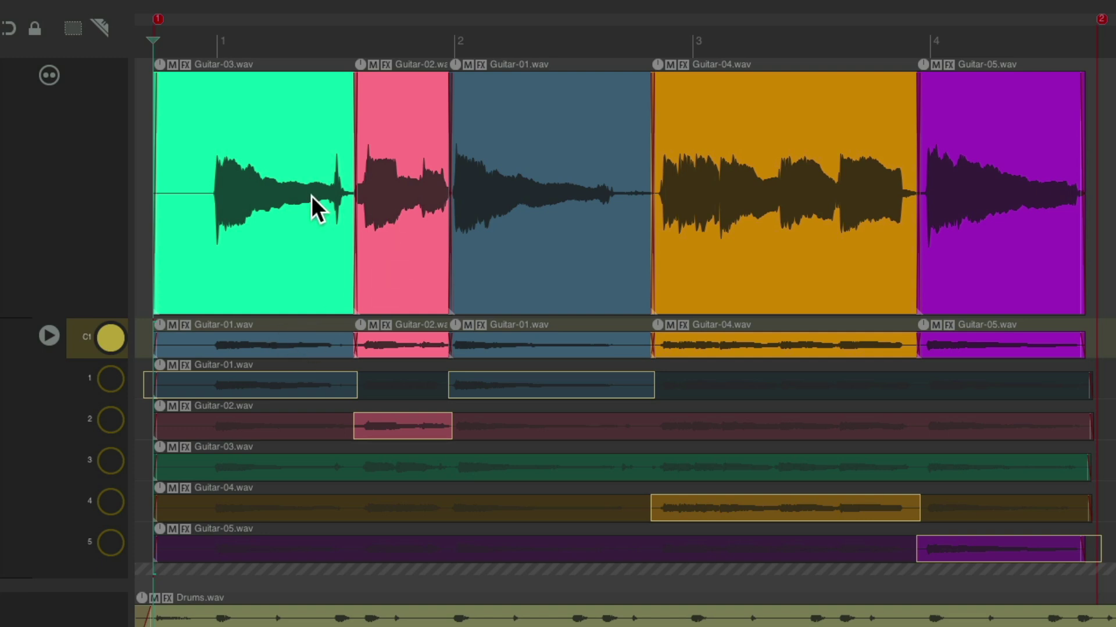
{"action": "key", "text": "space"}
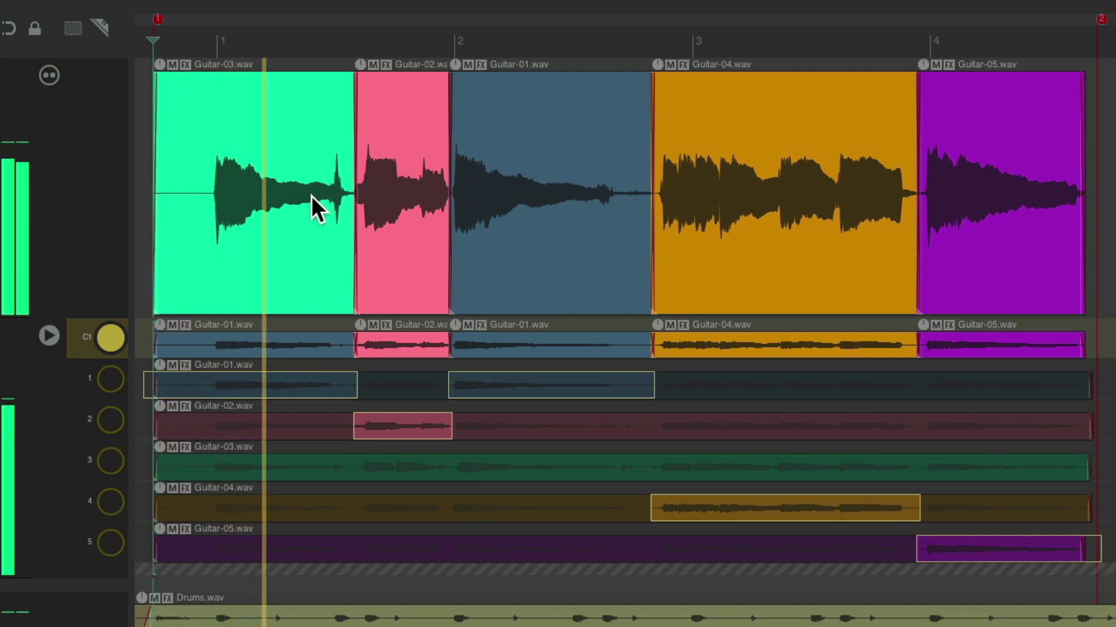
{"action": "key", "text": "space"}
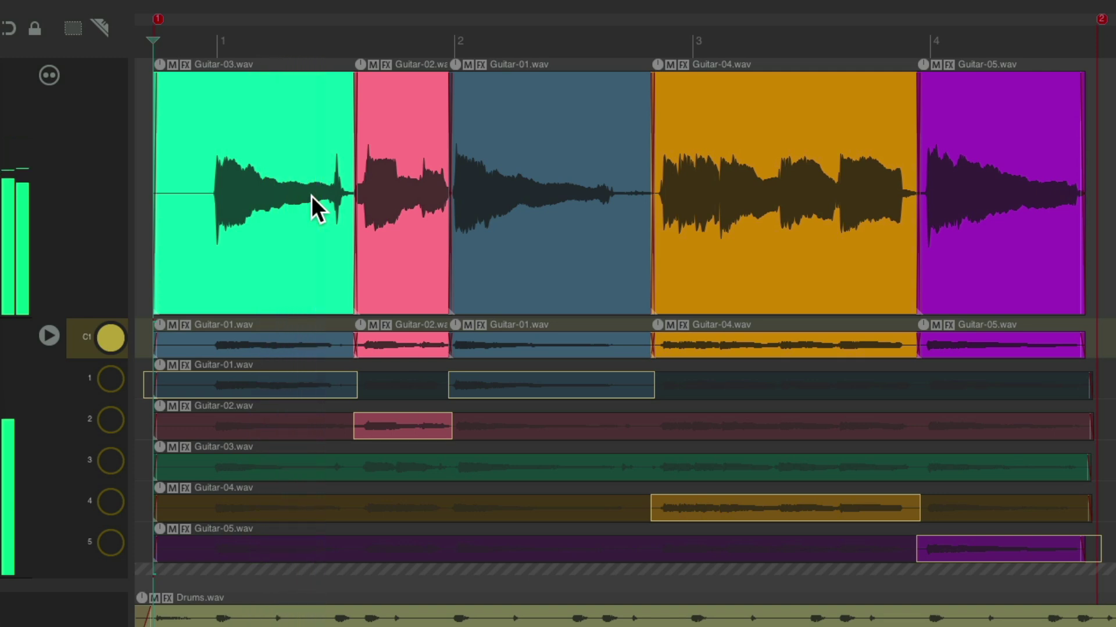
{"action": "left_click", "coordinate": [295, 437]}
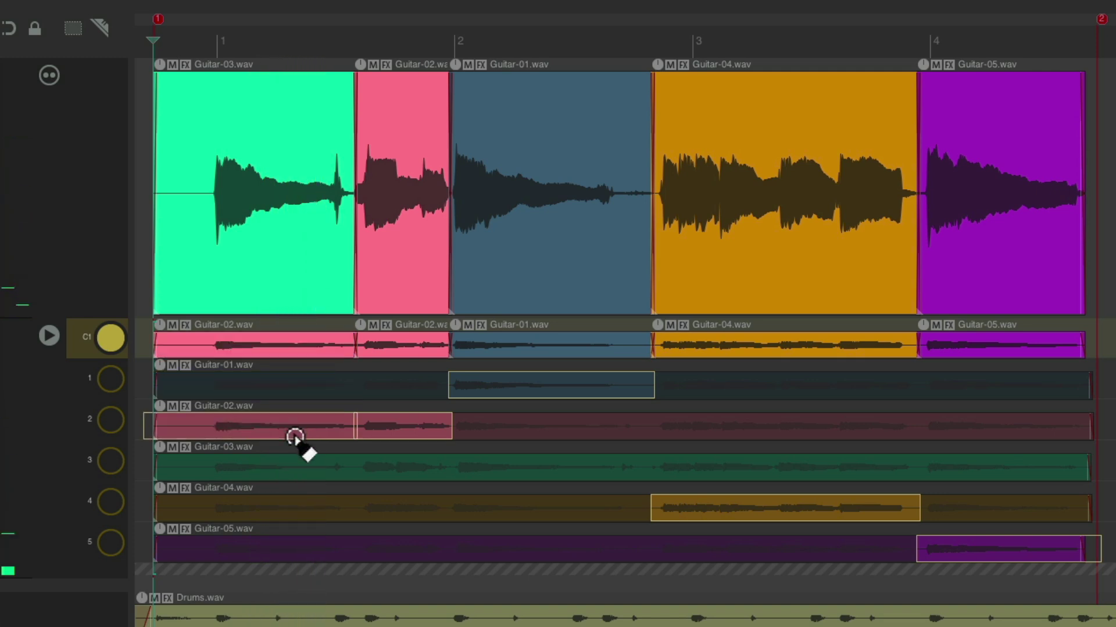
{"action": "key", "text": "space"}
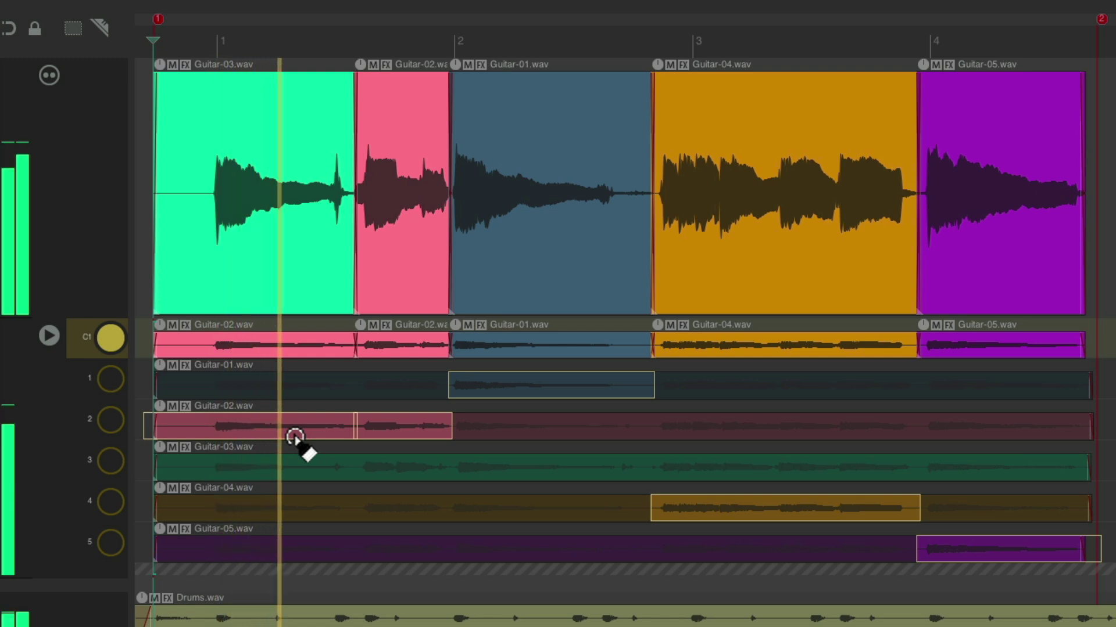
{"action": "key", "text": "space"}
{"action": "key", "text": "Down"}
{"action": "key", "text": "Down"}
{"action": "key", "text": "space"}
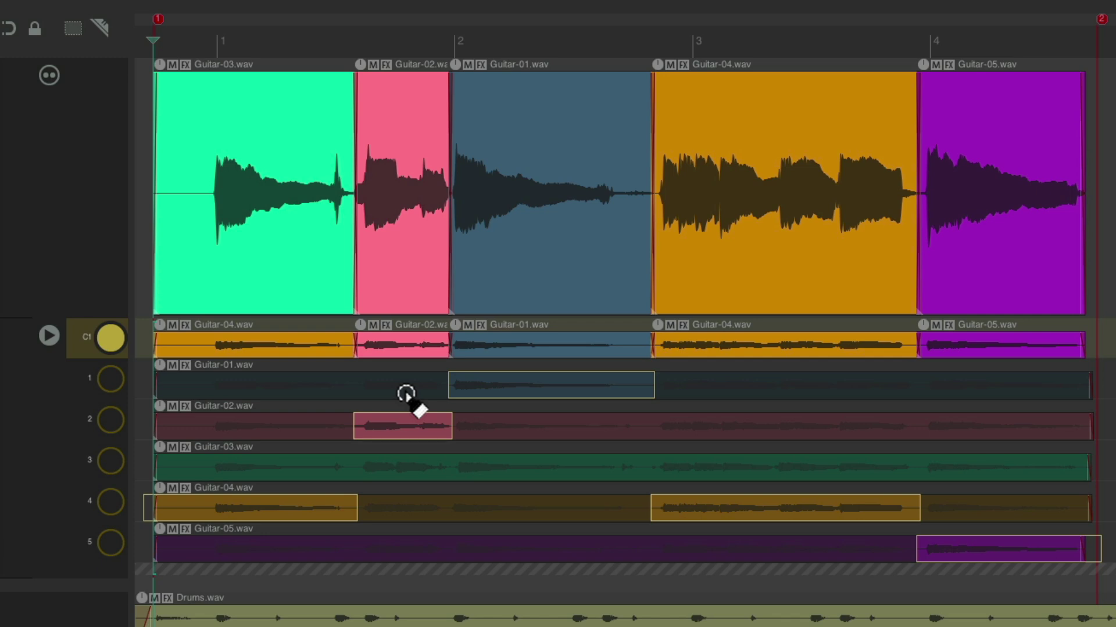
- Cycle the section before bar 2 through takes, ending on Guitar-01, and play it back
{"action": "left_click", "coordinate": [407, 349]}
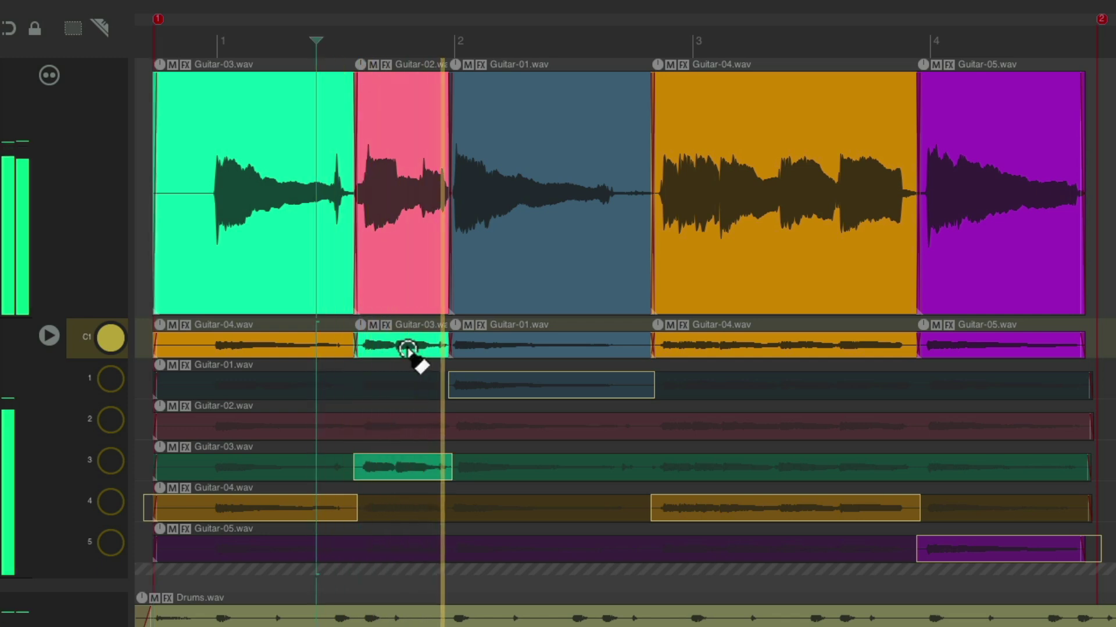
{"action": "left_click", "coordinate": [407, 349]}
{"action": "left_click", "coordinate": [408, 348]}
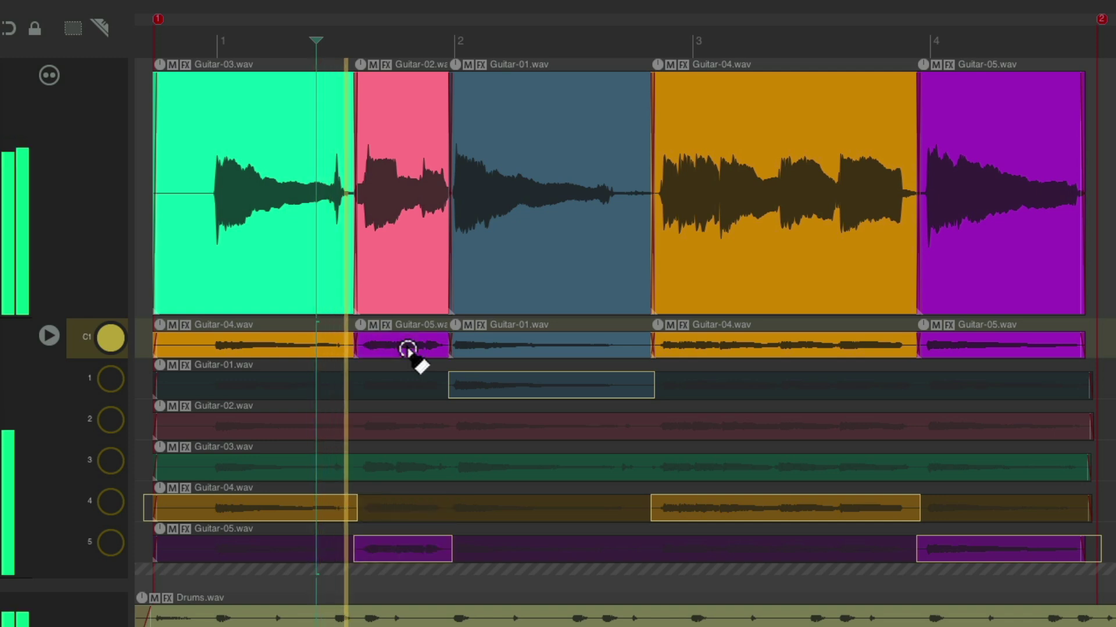
{"action": "left_click", "coordinate": [408, 349]}
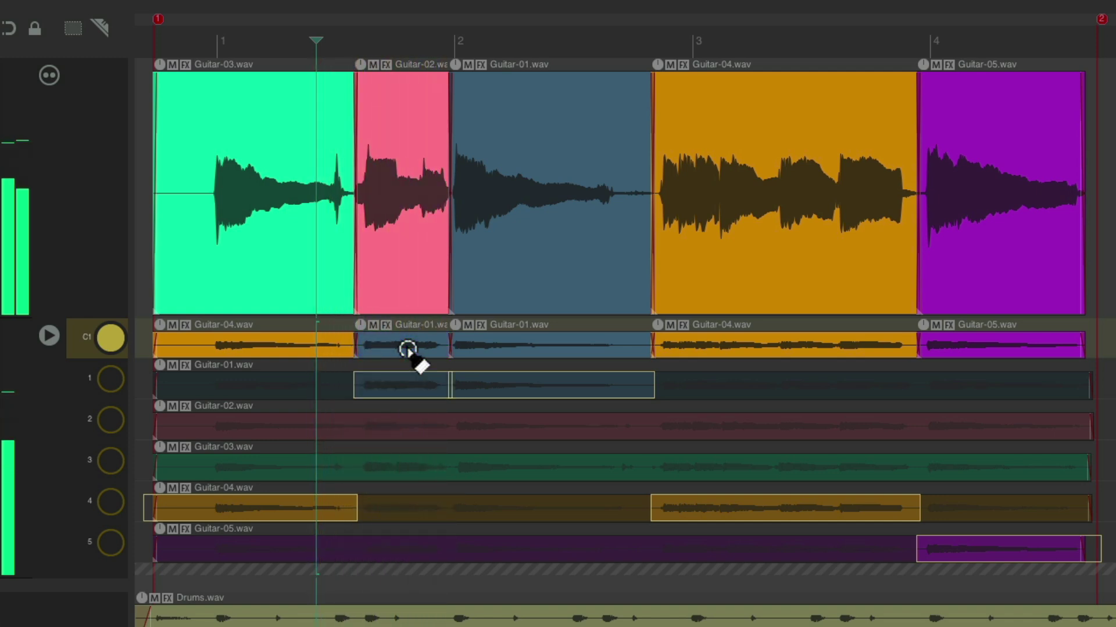
{"action": "key", "text": "space"}
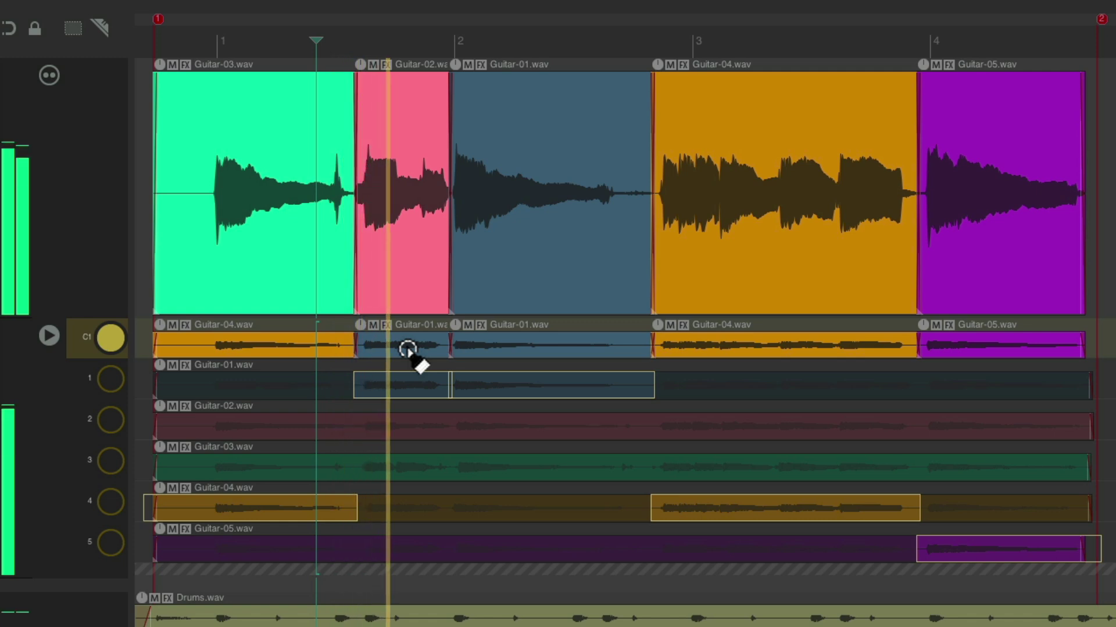
{"action": "key", "text": "space"}
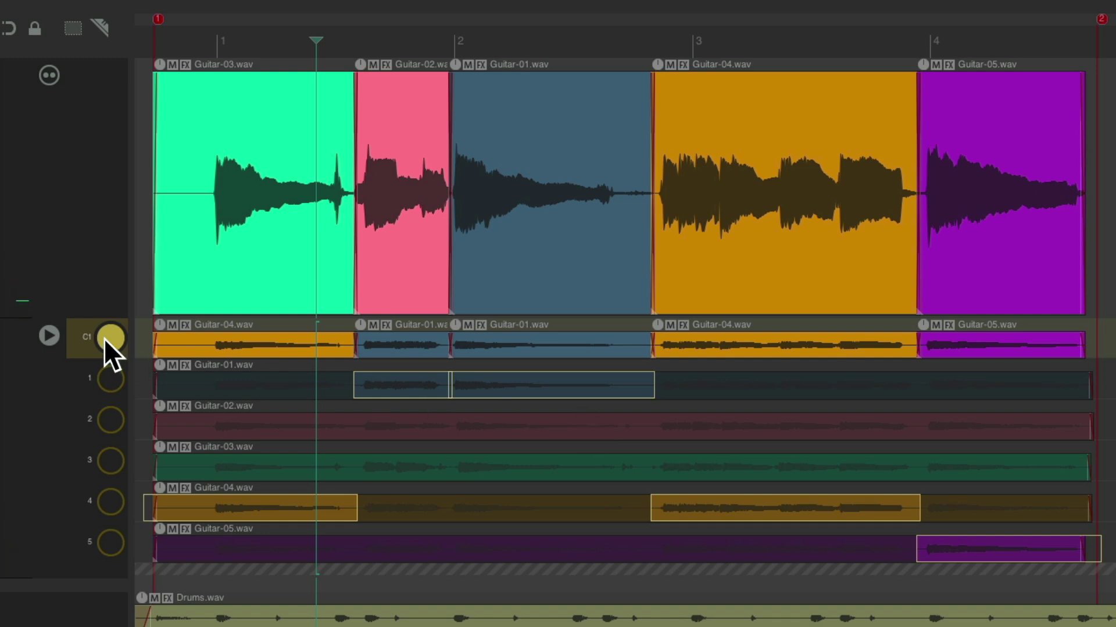
- Show only one lane on the double track and scroll through takes on the comp sections
{"action": "right_click", "coordinate": [48, 332]}
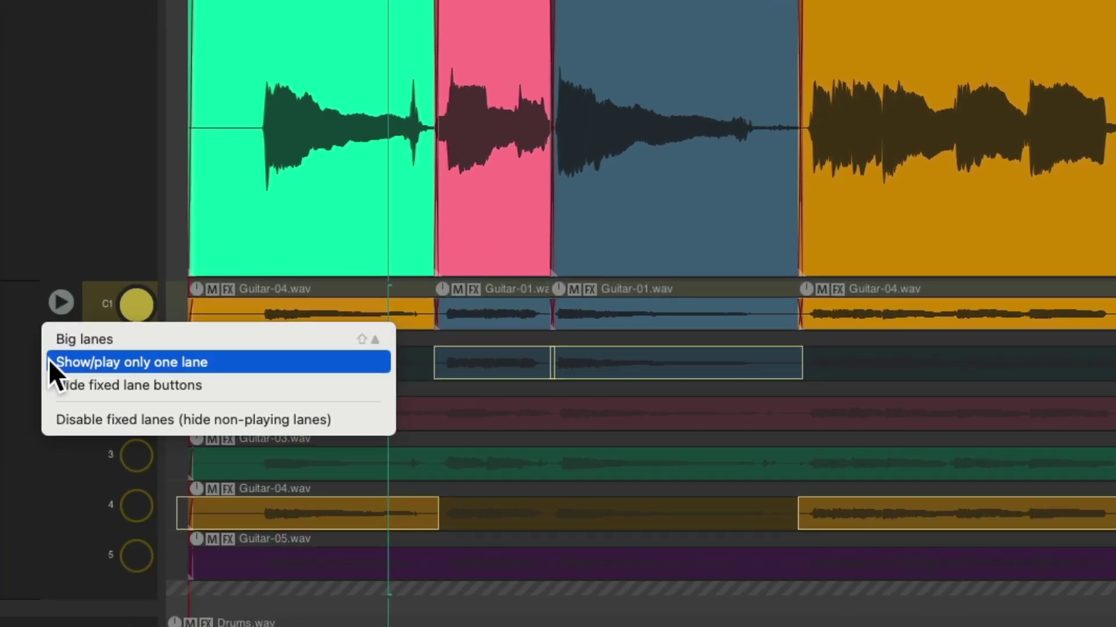
{"action": "left_click", "coordinate": [47, 359]}
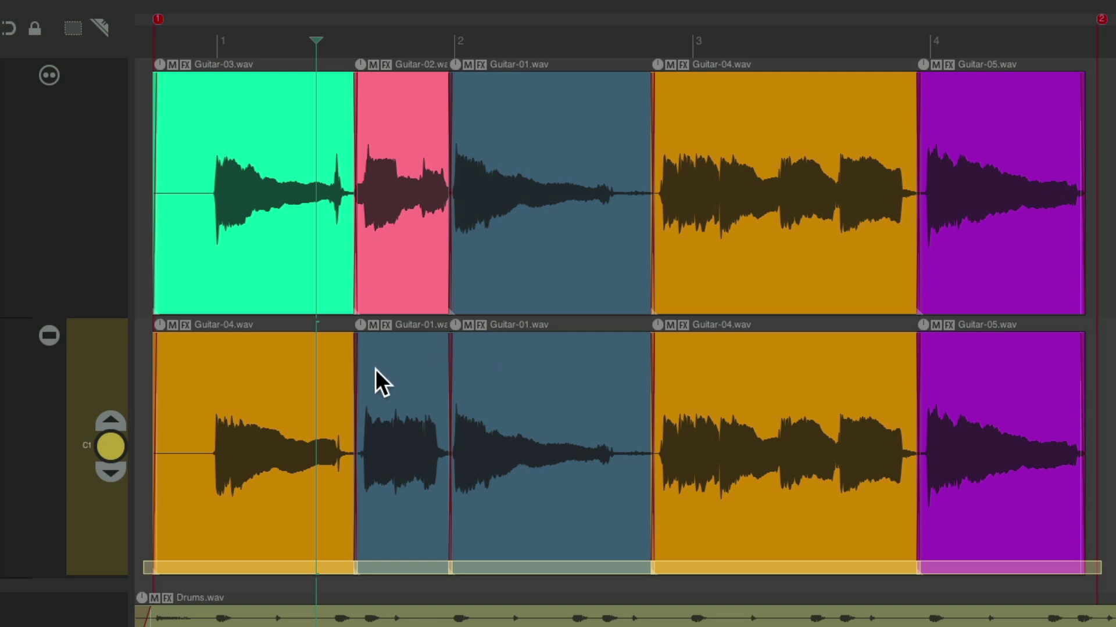
{"action": "scroll", "coordinate": [375, 369], "scroll_direction": "down", "scroll_amount": 6}
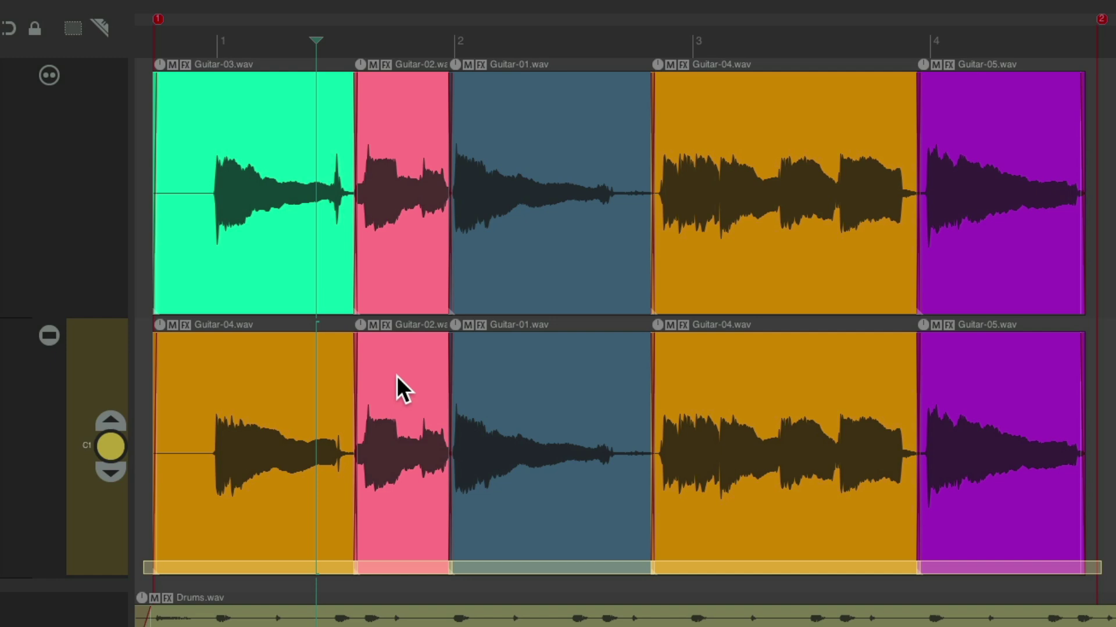
{"action": "scroll", "coordinate": [397, 375], "scroll_direction": "down", "scroll_amount": 1}
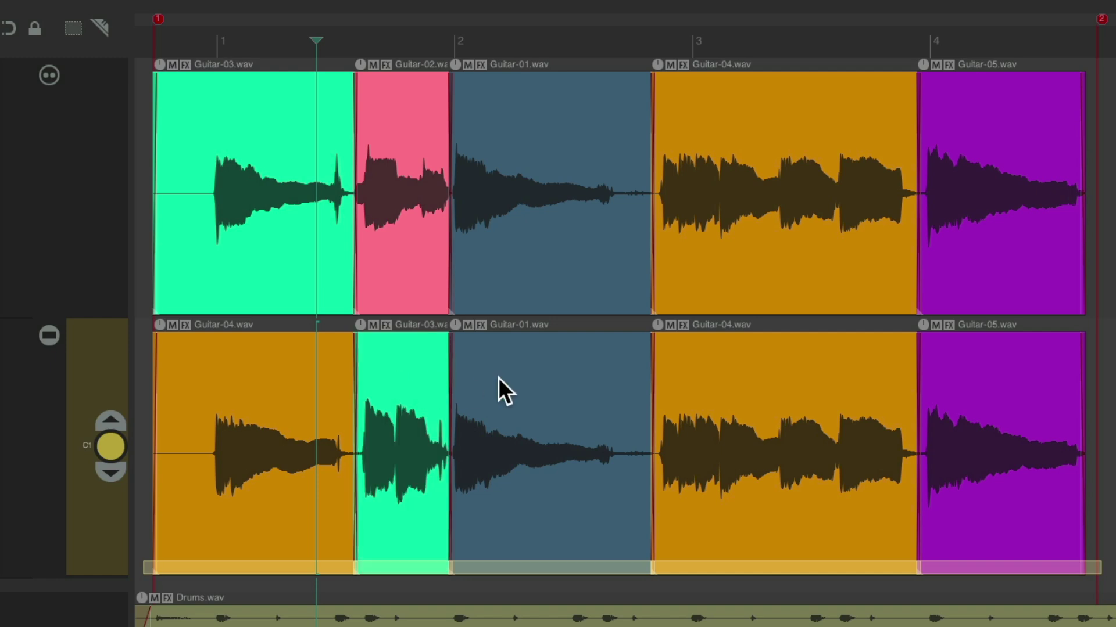
{"action": "scroll", "coordinate": [497, 377], "scroll_direction": "down", "scroll_amount": 1}
{"action": "scroll", "coordinate": [717, 405], "scroll_direction": "down", "scroll_amount": 1}
{"action": "scroll", "coordinate": [953, 395], "scroll_direction": "down", "scroll_amount": 1}
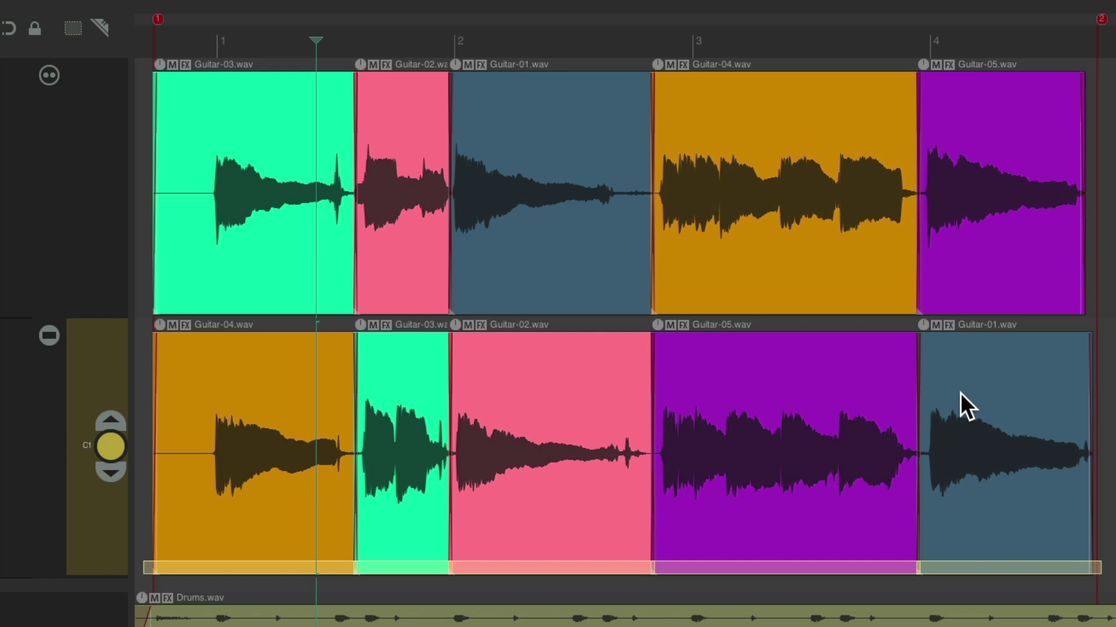
- Audition the double's comp, switching a section to Guitar-03
{"action": "key", "text": "space"}
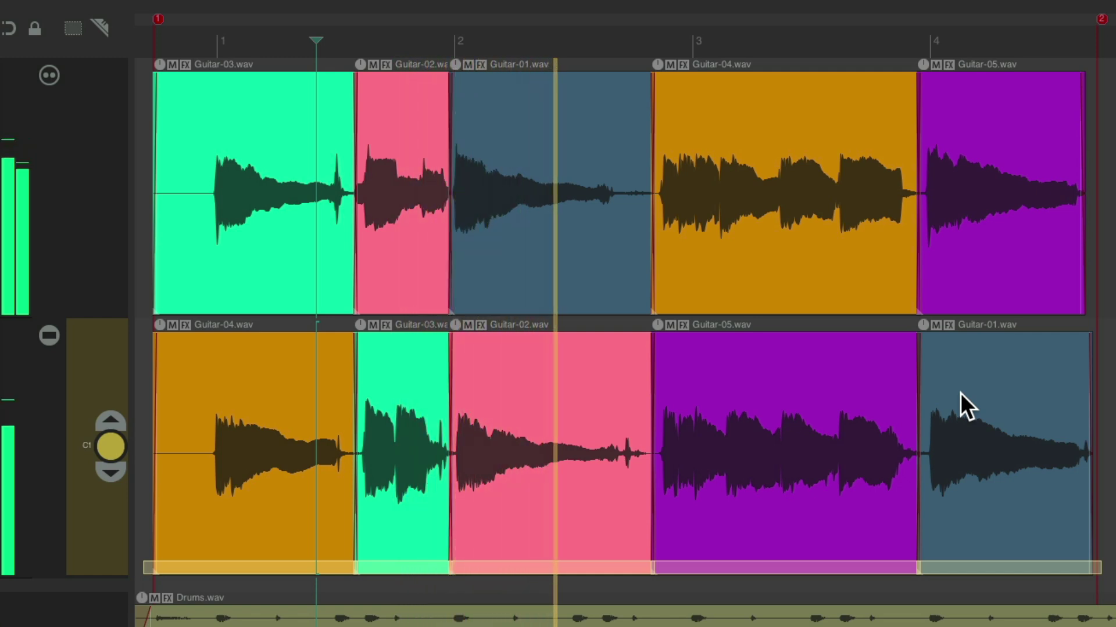
{"action": "left_click", "coordinate": [525, 370]}
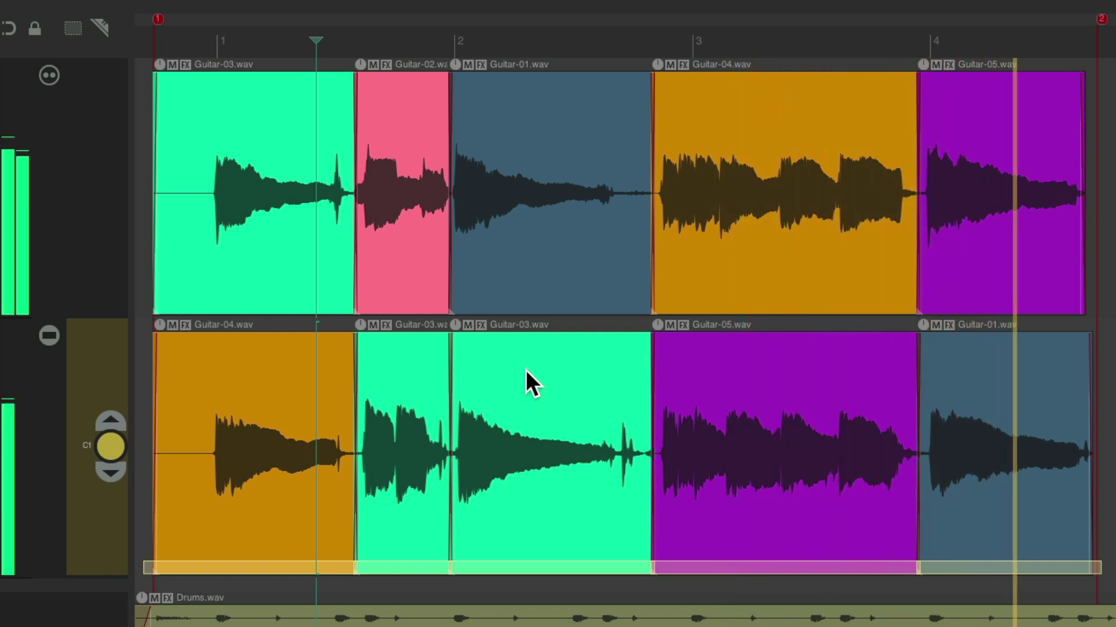
{"action": "key", "text": "space"}
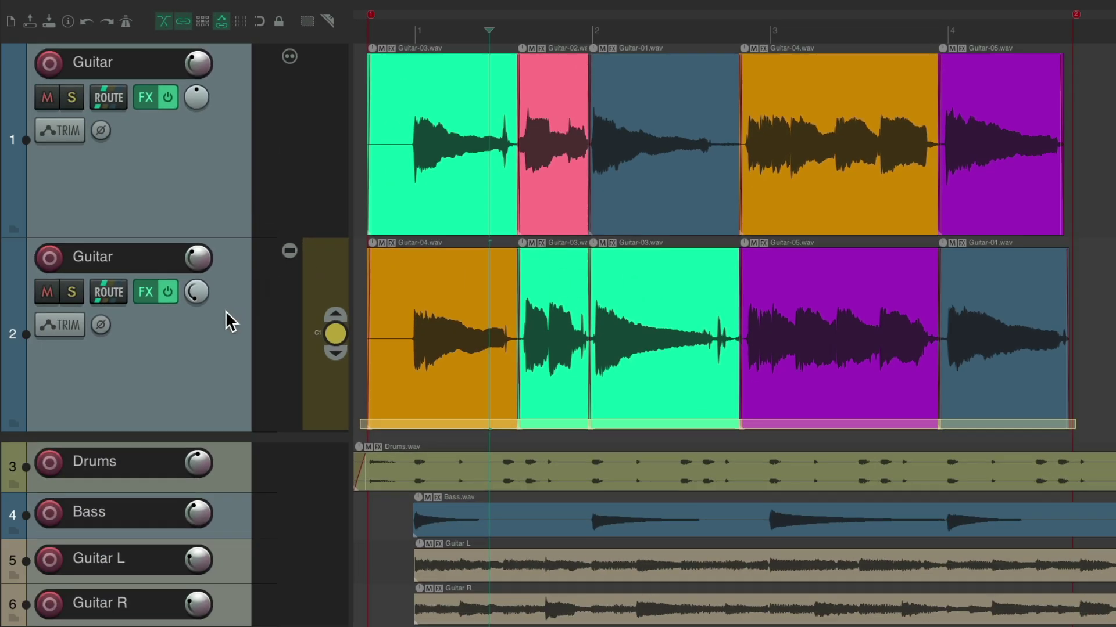
- Duplicate track 2 into a third Guitar track and disable fixed lanes on the double
{"action": "right_click", "coordinate": [225, 311]}
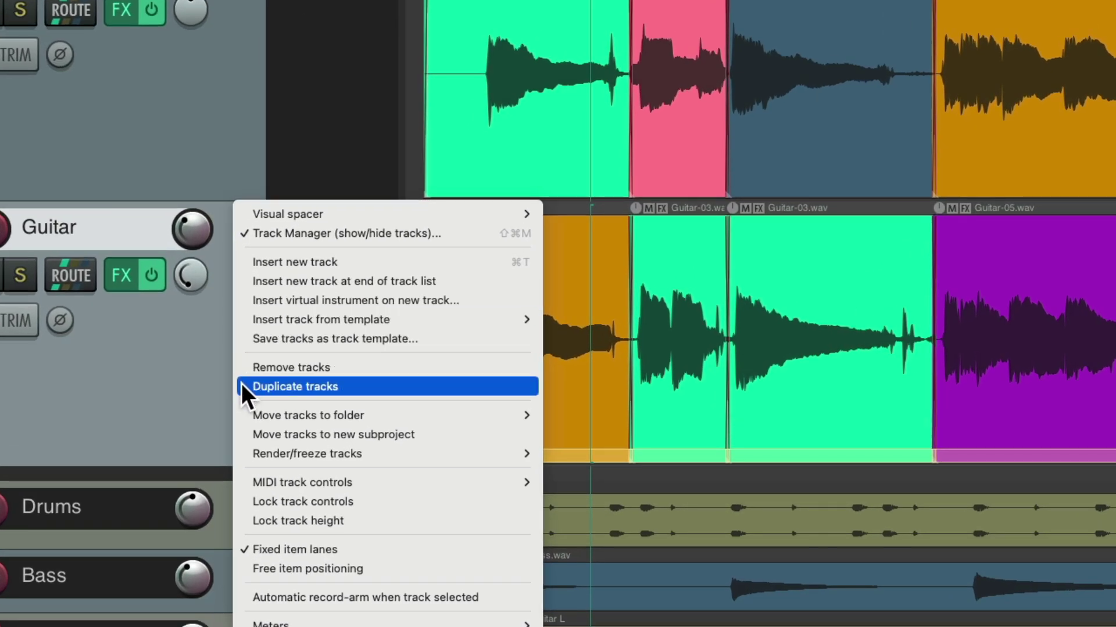
{"action": "left_click", "coordinate": [242, 384]}
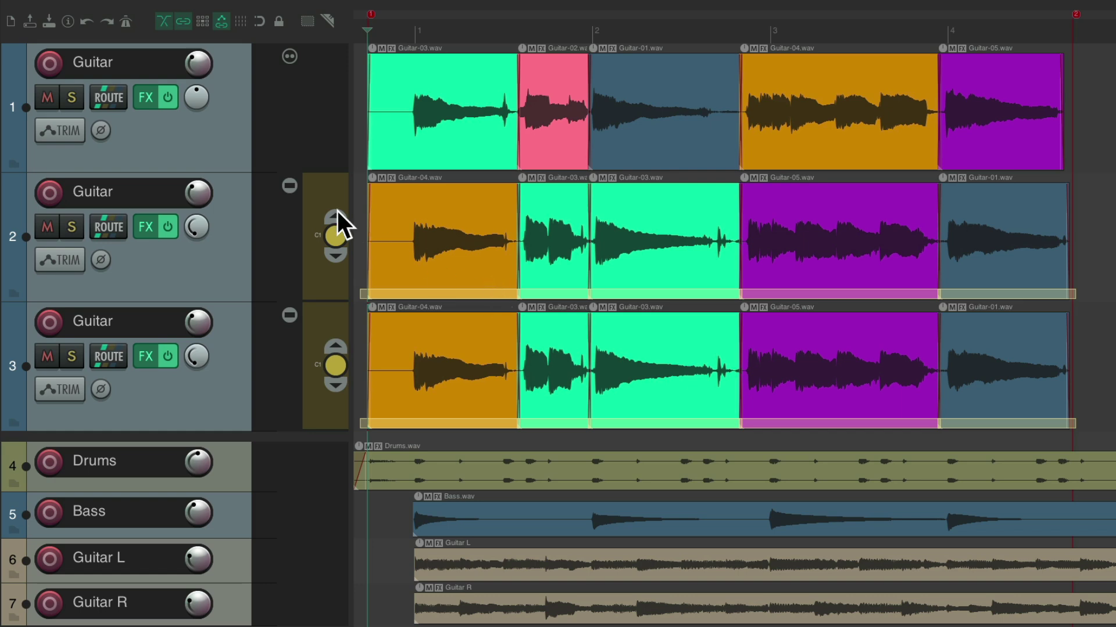
{"action": "right_click", "coordinate": [287, 184]}
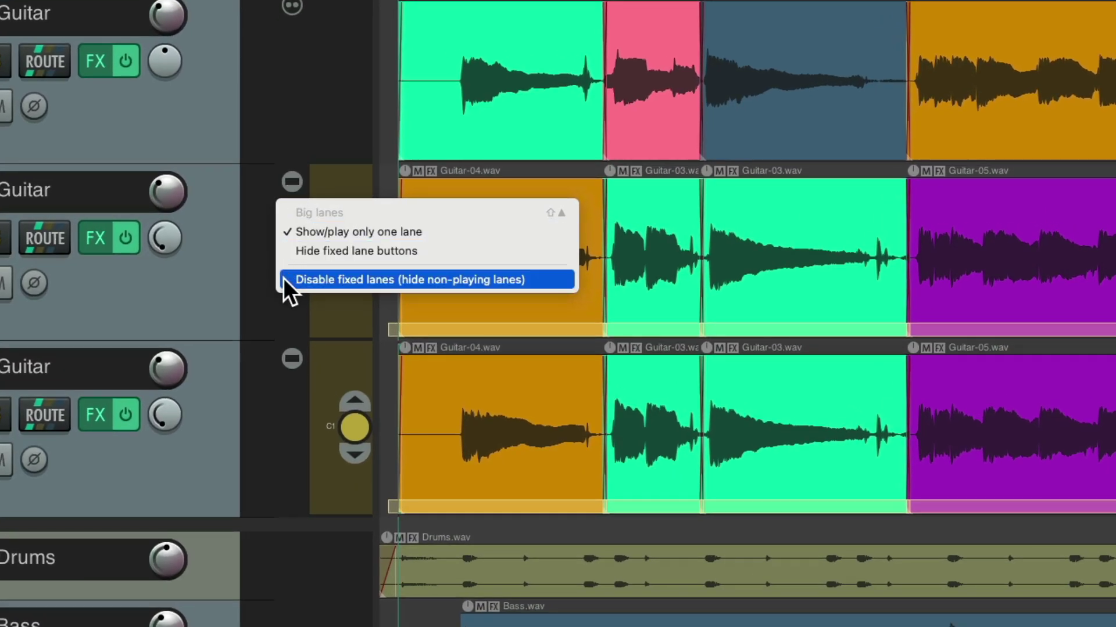
{"action": "left_click", "coordinate": [283, 277]}
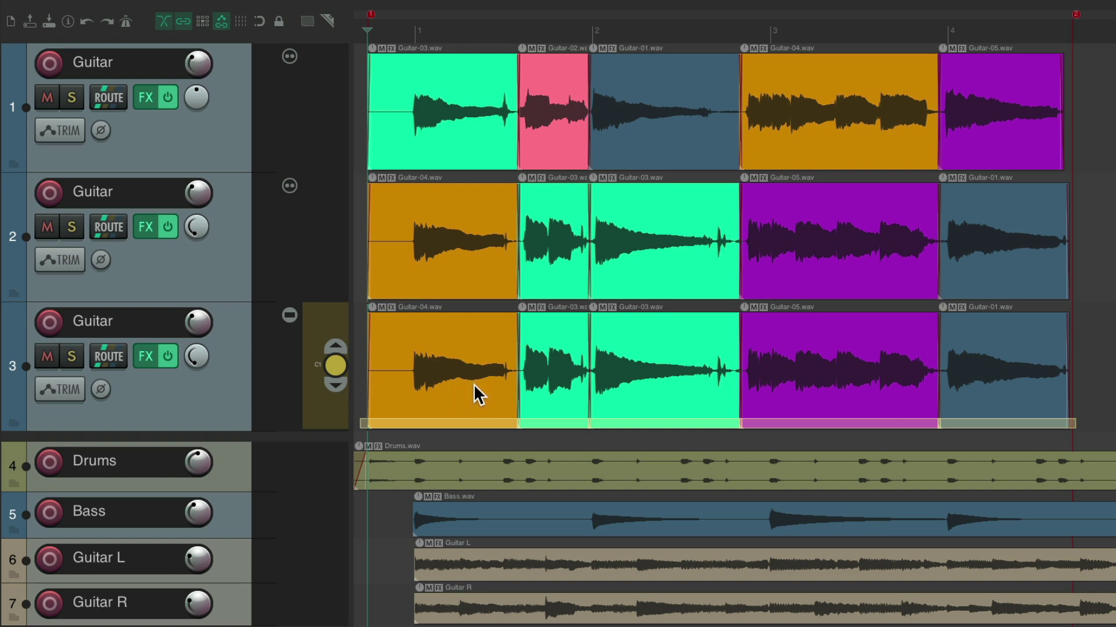
- Pan the third Guitar track right and step each of its five comp sections to new takes
{"action": "left_click_drag", "start_coordinate": [196, 356], "coordinate": [396, 352]}
{"action": "left_click", "coordinate": [418, 346]}
{"action": "left_click", "coordinate": [554, 355]}
{"action": "left_click", "coordinate": [639, 357]}
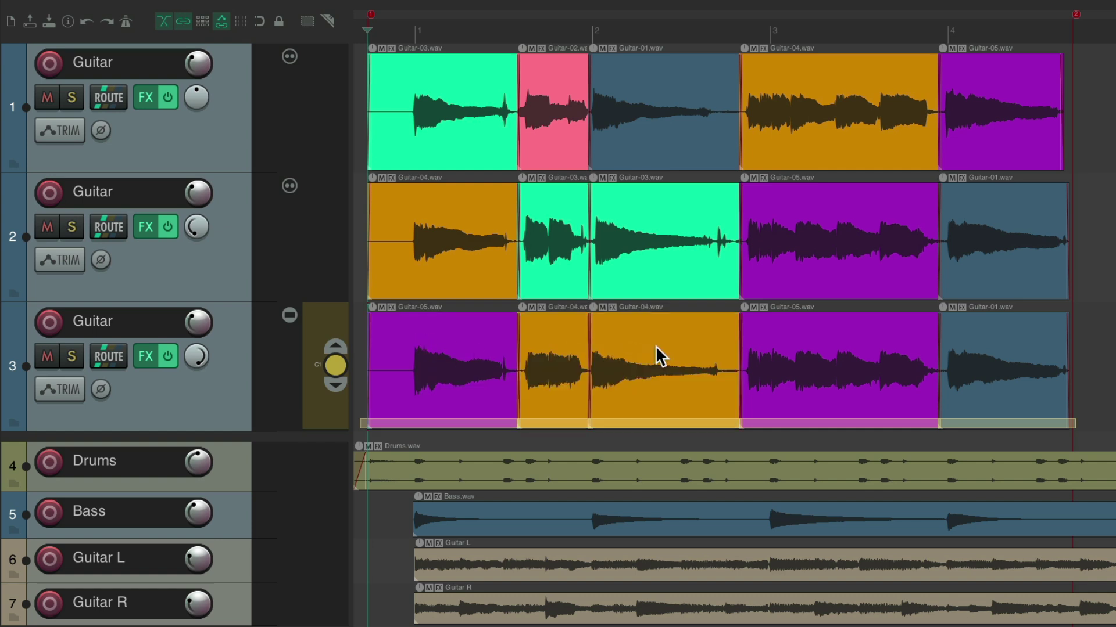
{"action": "left_click", "coordinate": [843, 356]}
{"action": "left_click", "coordinate": [941, 356]}
- Audition the triple track, trying Guitar-05 and Guitar-02 in the third section before keeping Guitar-04
{"action": "key", "text": "space"}
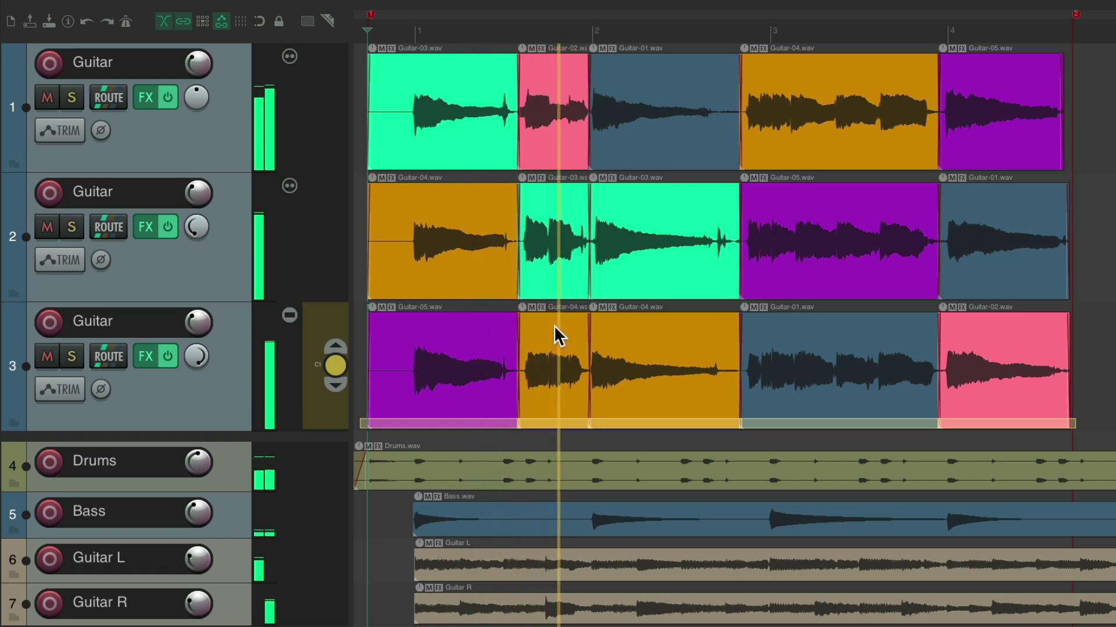
{"action": "left_click", "coordinate": [650, 336]}
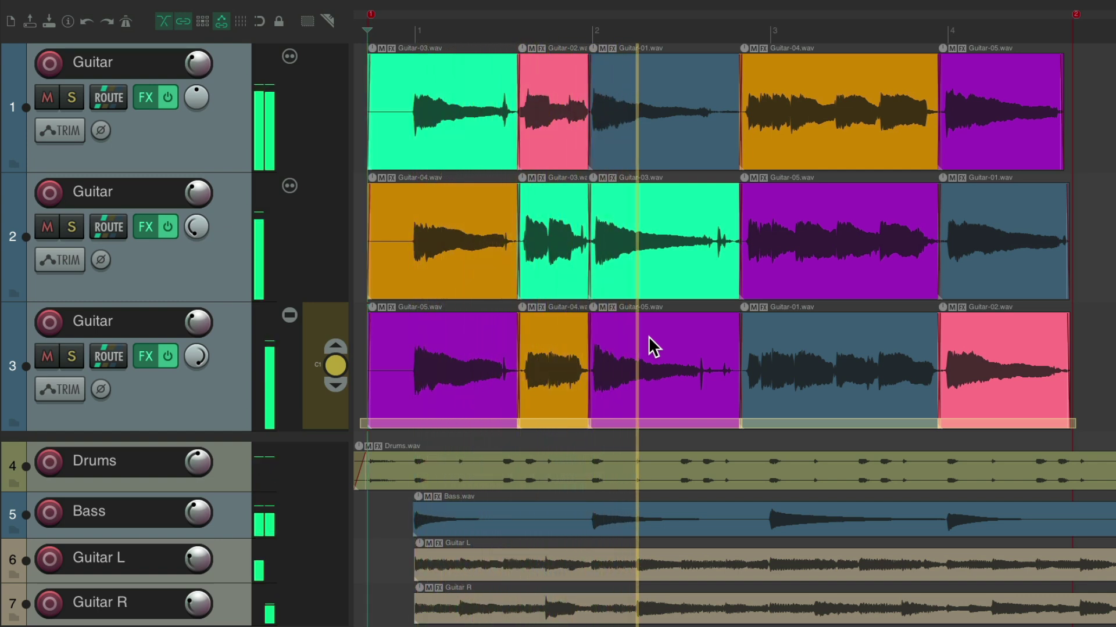
{"action": "left_click", "coordinate": [648, 337]}
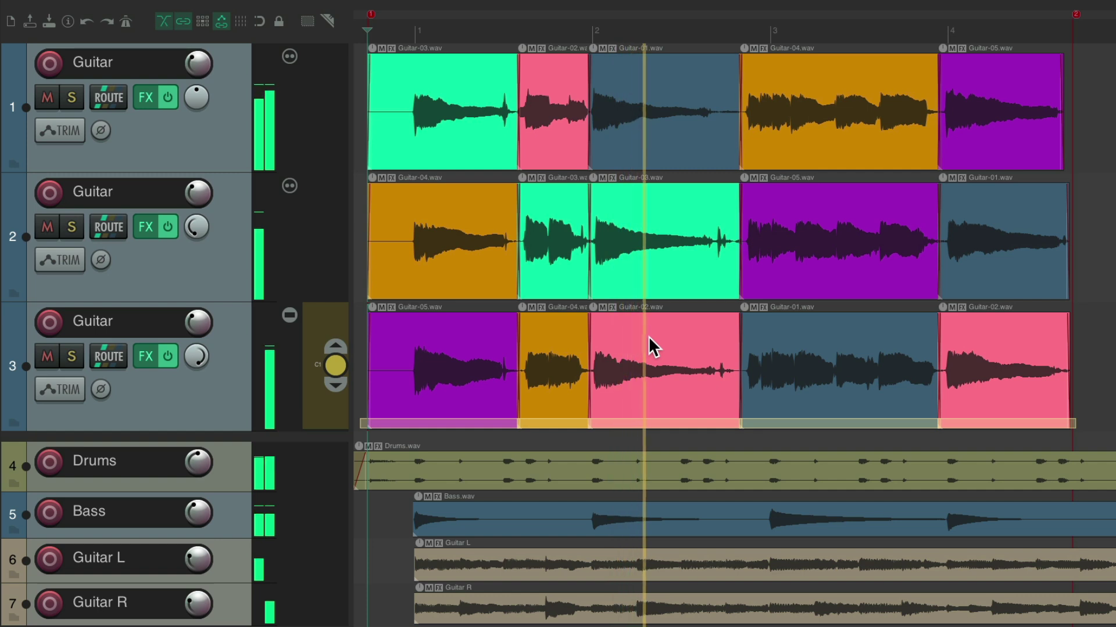
{"action": "left_click", "coordinate": [649, 337]}
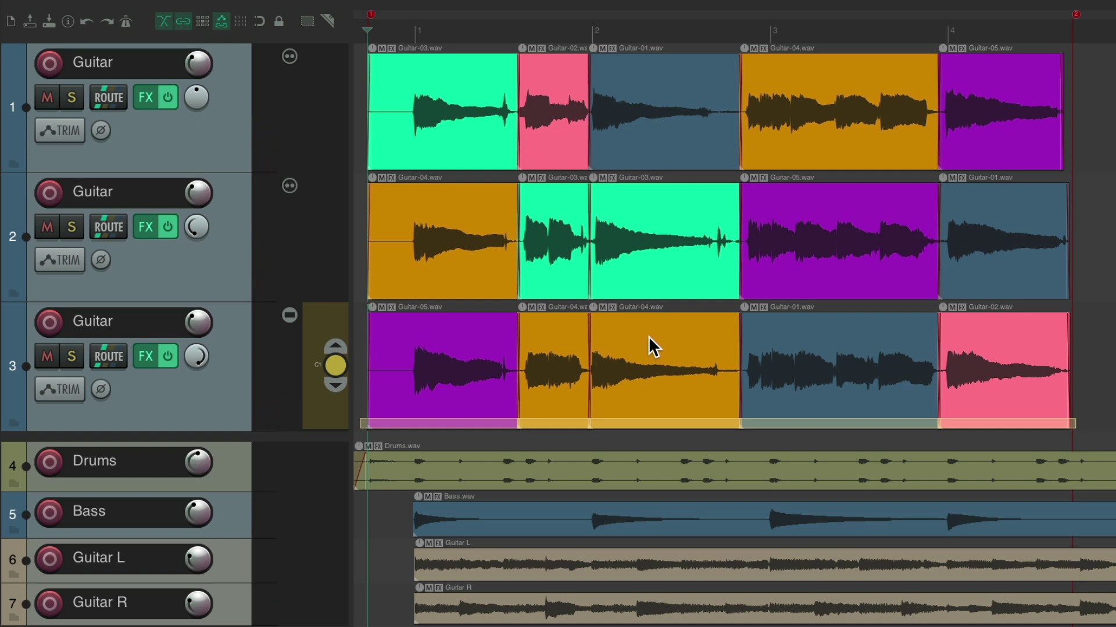
- Disable the third Guitar track's fixed lanes and select Guitar tracks 2 and 3
{"action": "left_click", "coordinate": [289, 315]}
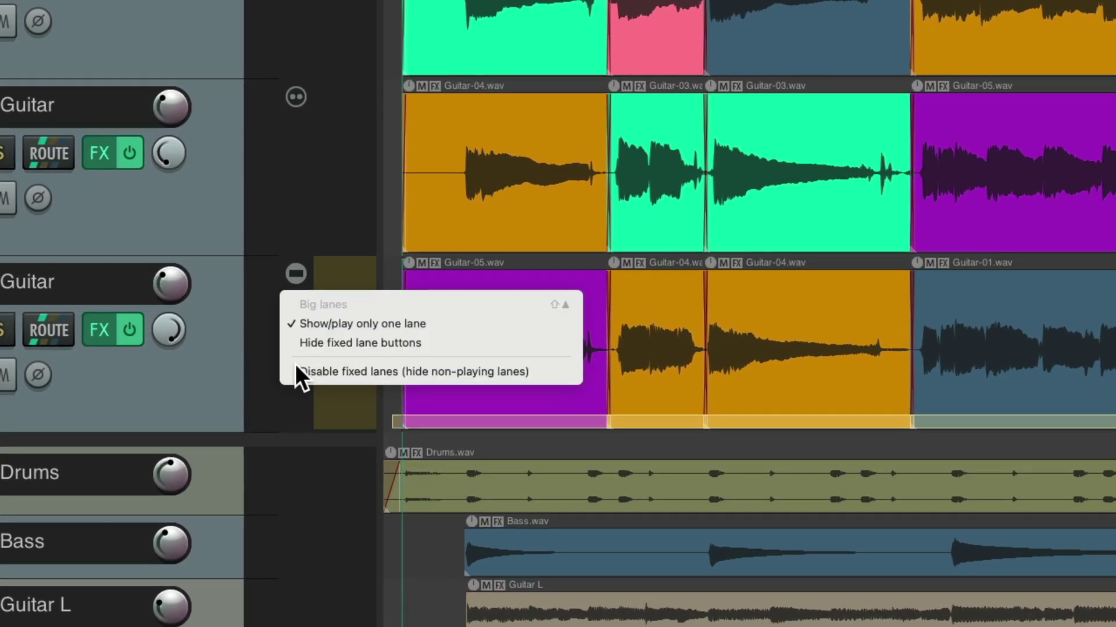
{"action": "left_click", "coordinate": [295, 372]}
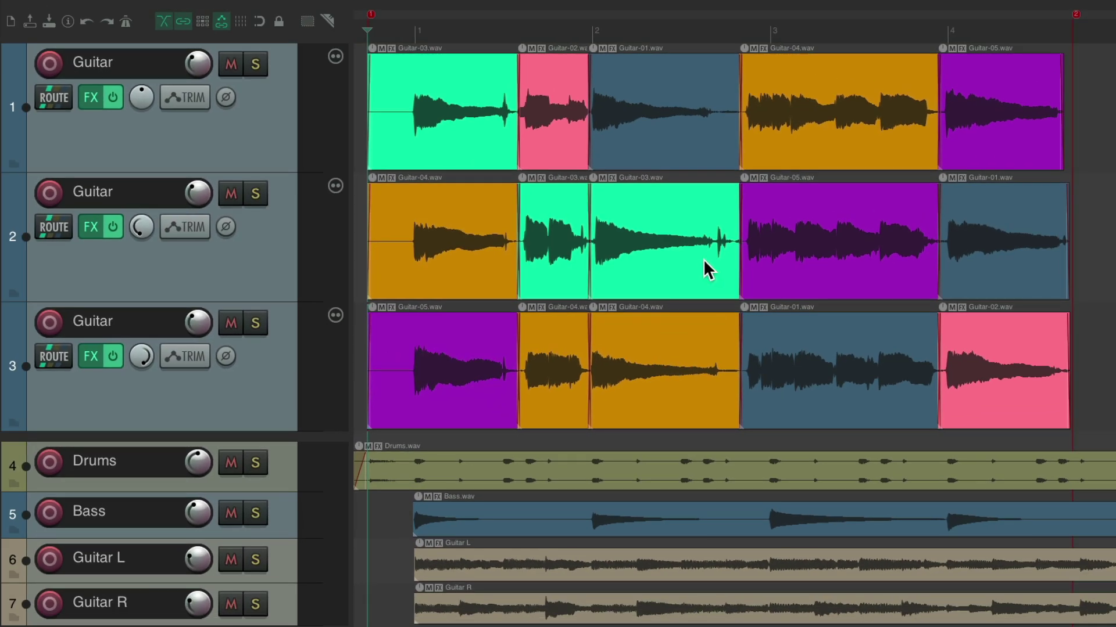
{"action": "left_click", "coordinate": [270, 233]}
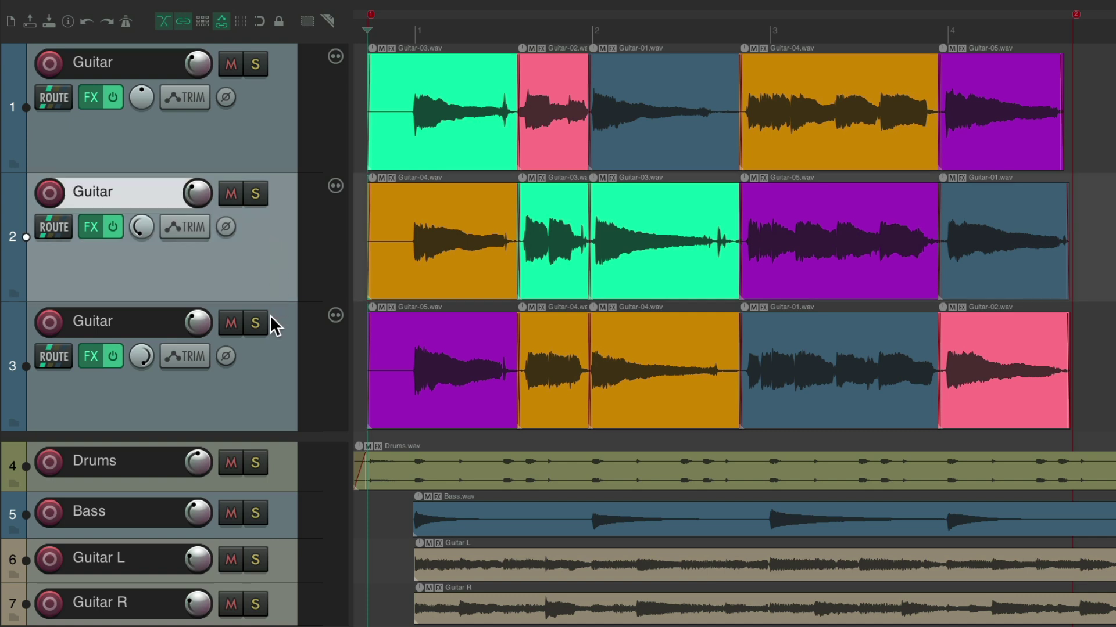
{"action": "left_click", "coordinate": [267, 358], "text": "ctrl"}
- Play back to compare the guitars, clearing the track selection before stopping
{"action": "key", "text": "space"}
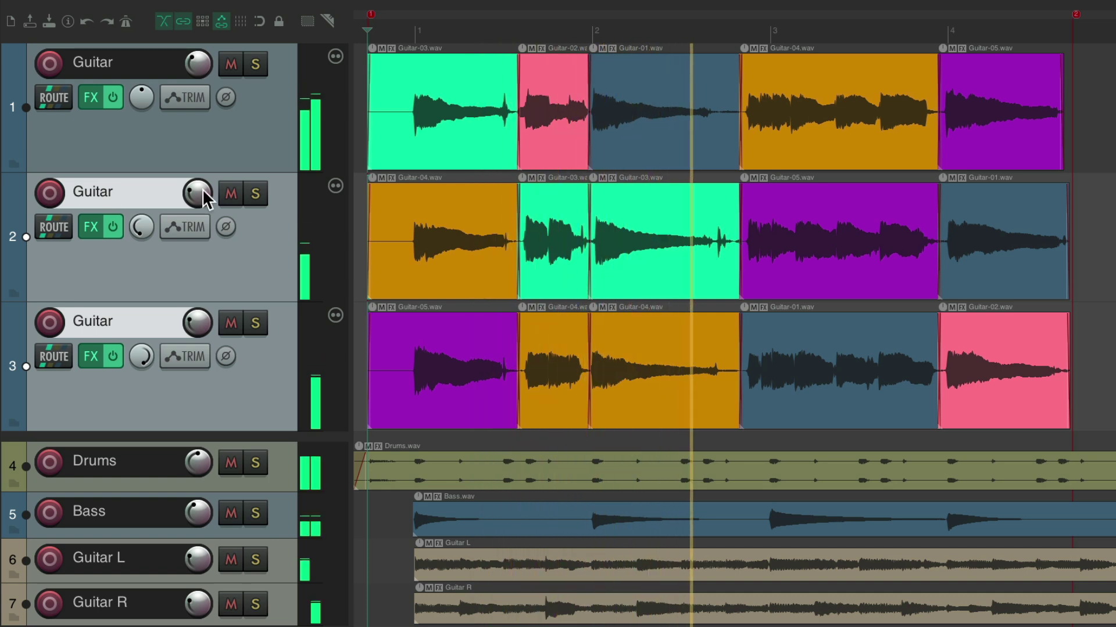
{"action": "key", "text": "Escape"}
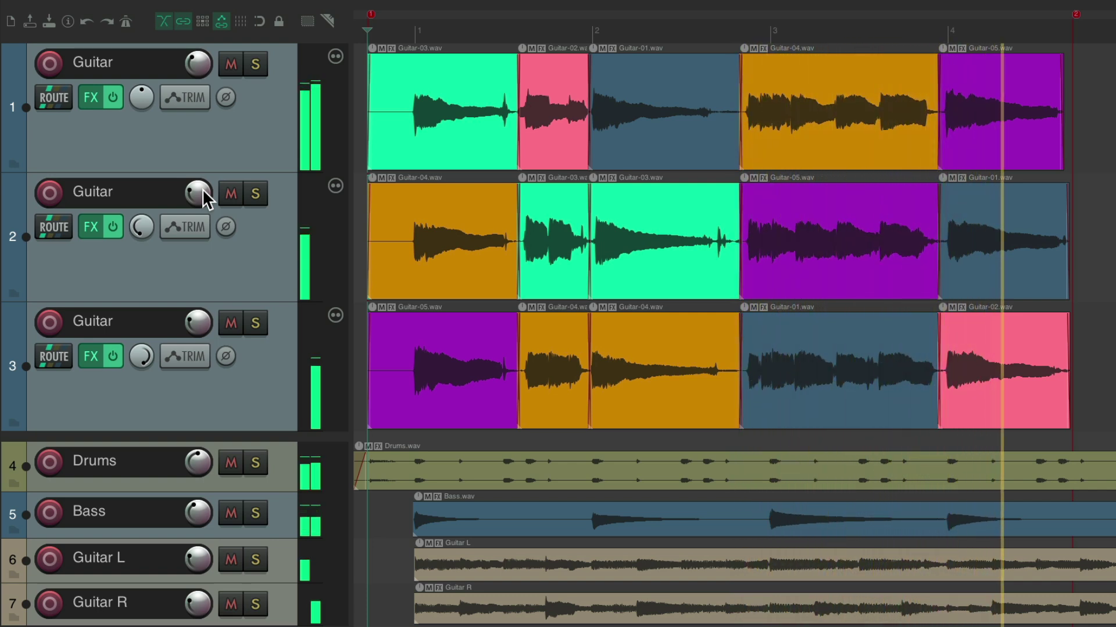
{"action": "key", "text": "space"}
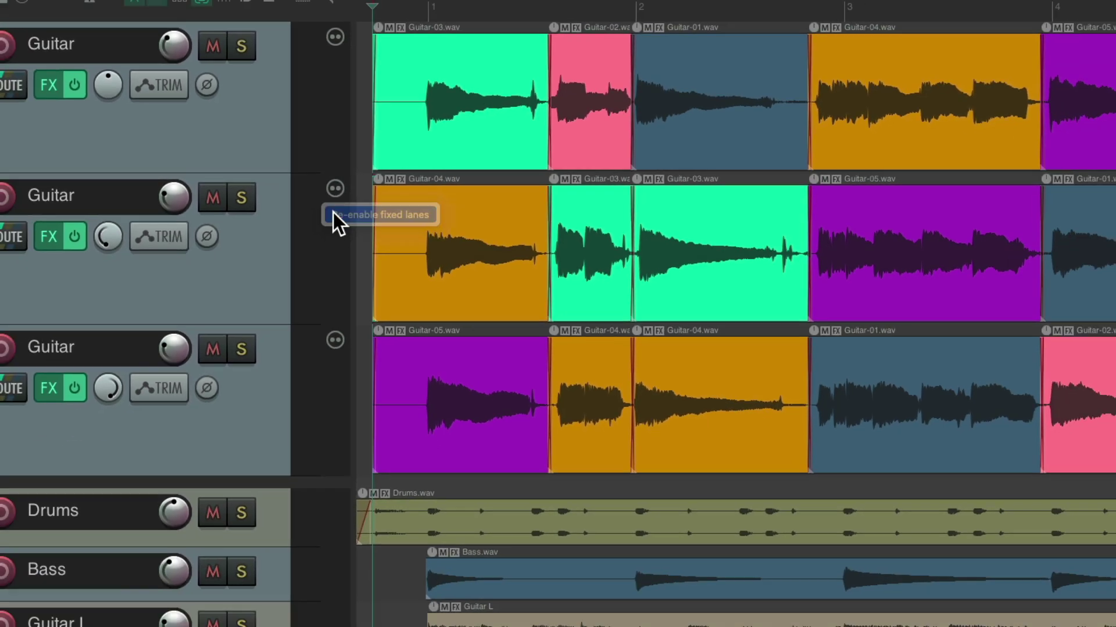
- Re-enable fixed lanes on the second Guitar track and show all its take lanes
{"action": "left_click", "coordinate": [334, 192]}
{"action": "left_click", "coordinate": [335, 192]}
{"action": "left_click", "coordinate": [320, 268]}
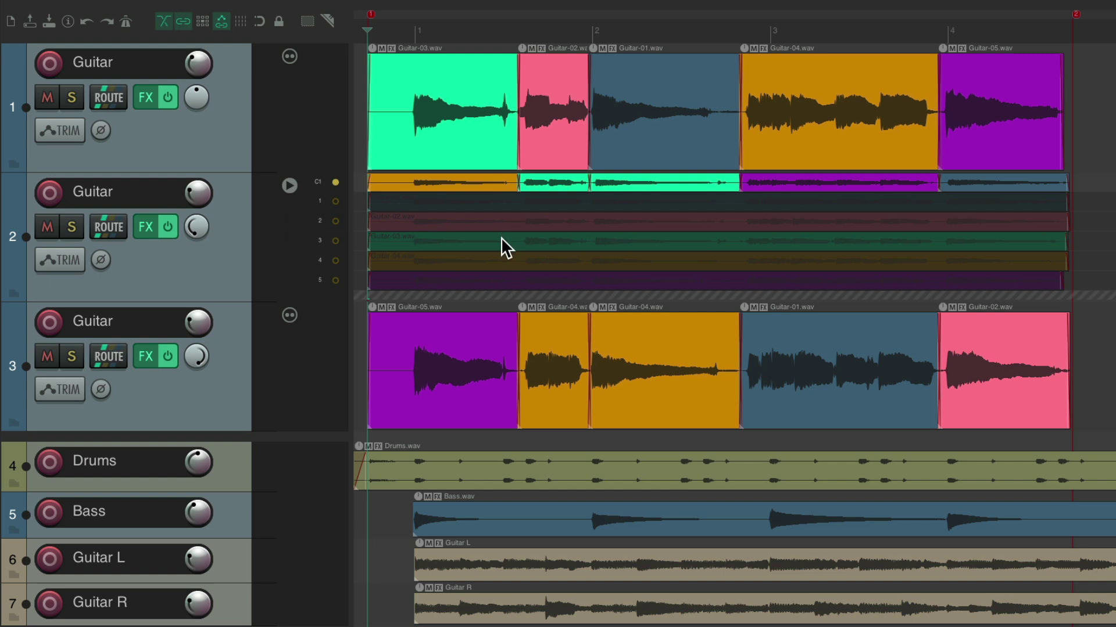
- Switch the track's opening comp section to Guitar-02, then disable fixed lanes again
{"action": "left_click", "coordinate": [351, 183]}
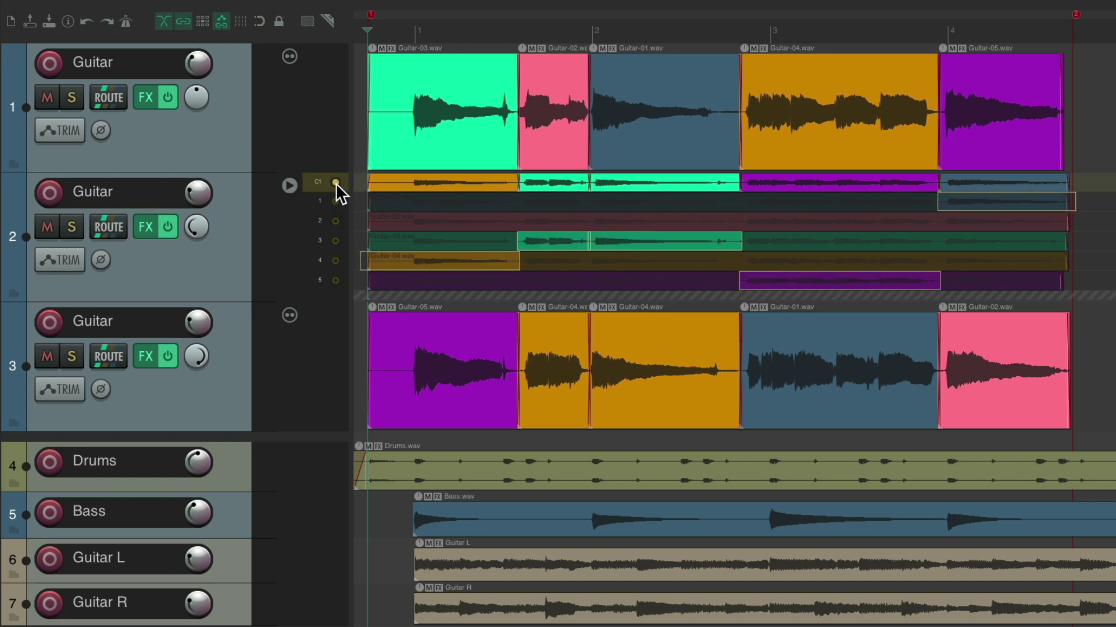
{"action": "scroll", "coordinate": [425, 204], "scroll_direction": "down", "scroll_amount": 3}
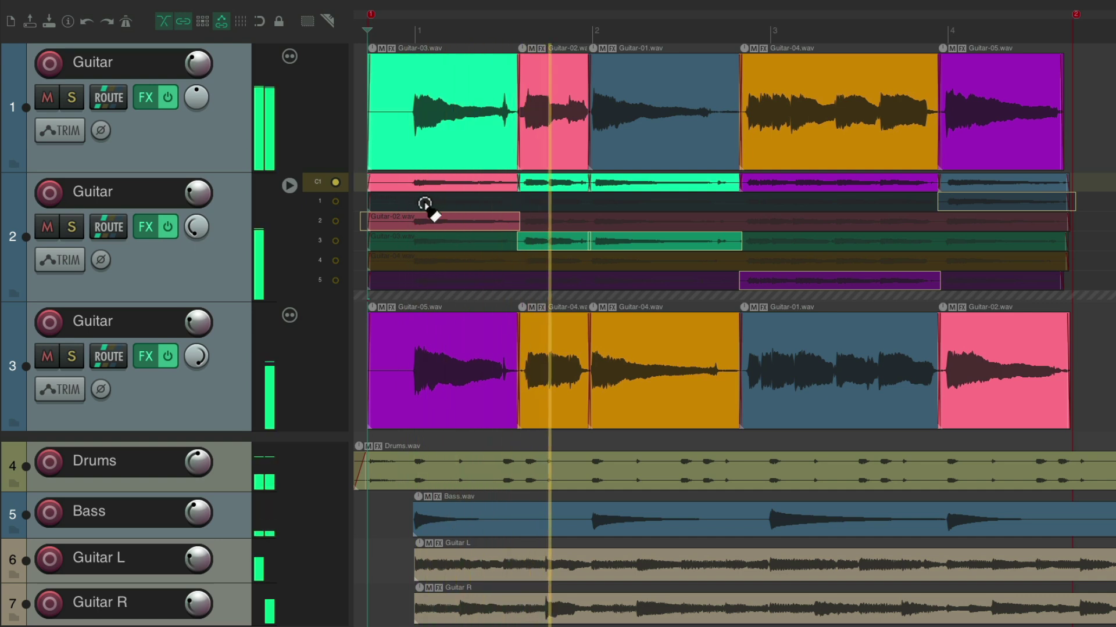
{"action": "left_click", "coordinate": [291, 183]}
{"action": "left_click", "coordinate": [288, 261]}
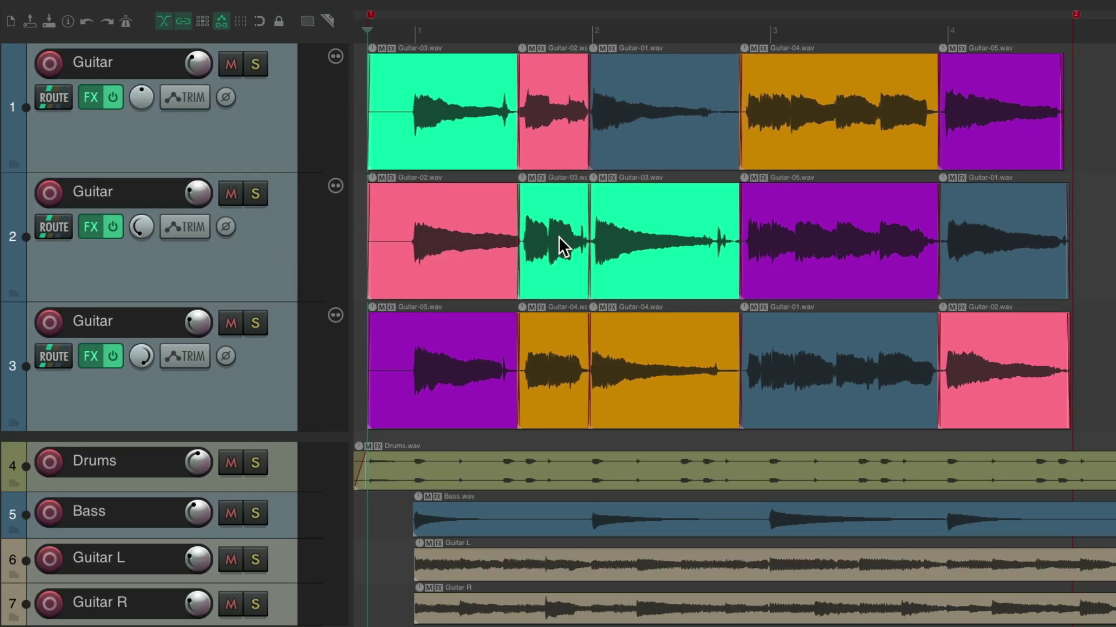
{"action": "key", "text": "space"}
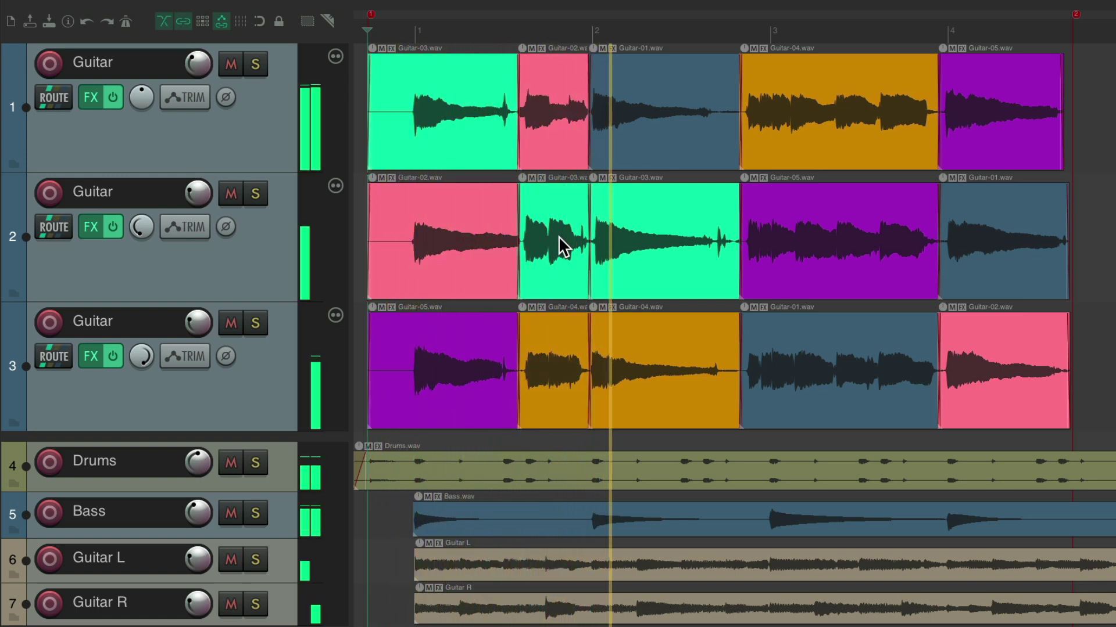
{"action": "key", "text": "space"}
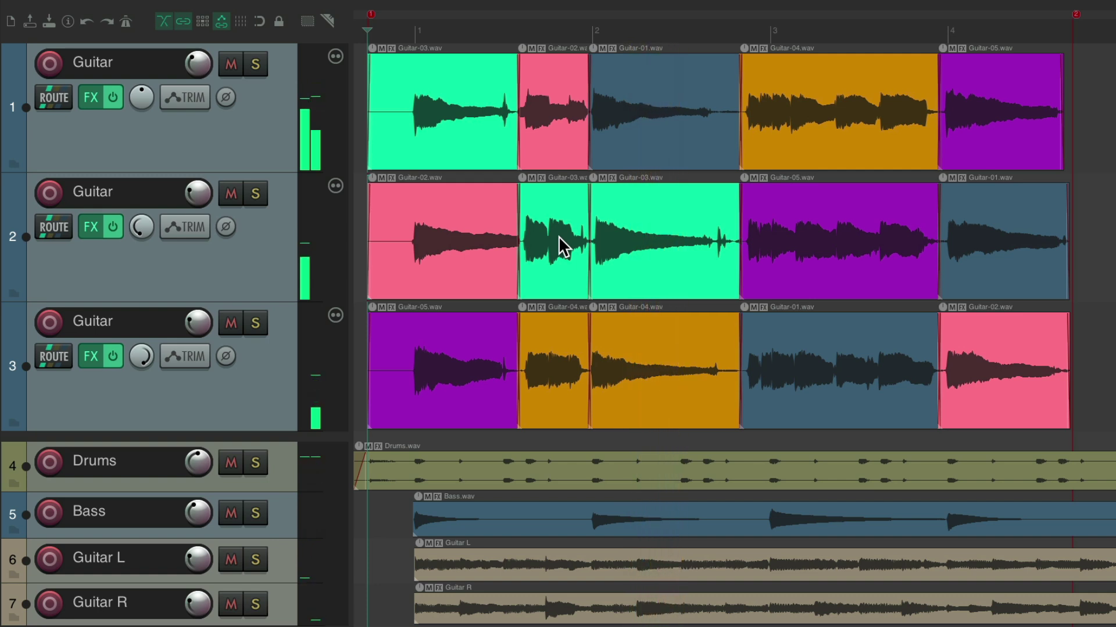